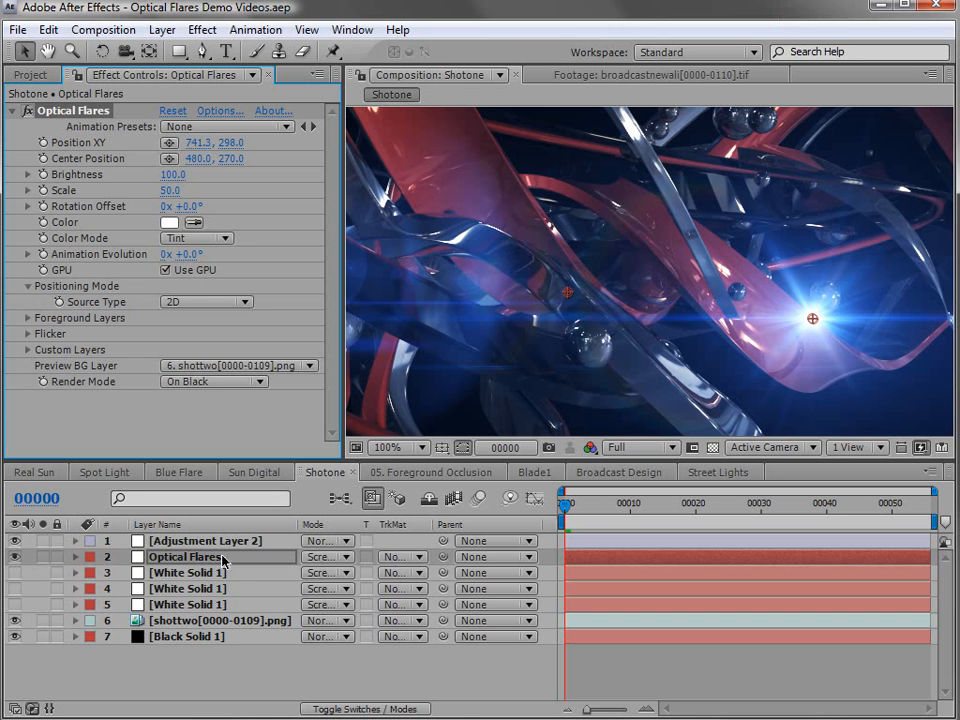
Move the flare up to about 746, 195 in the composition and open the Optical Flares options.
left_click_drag(813, 320, 816, 223)
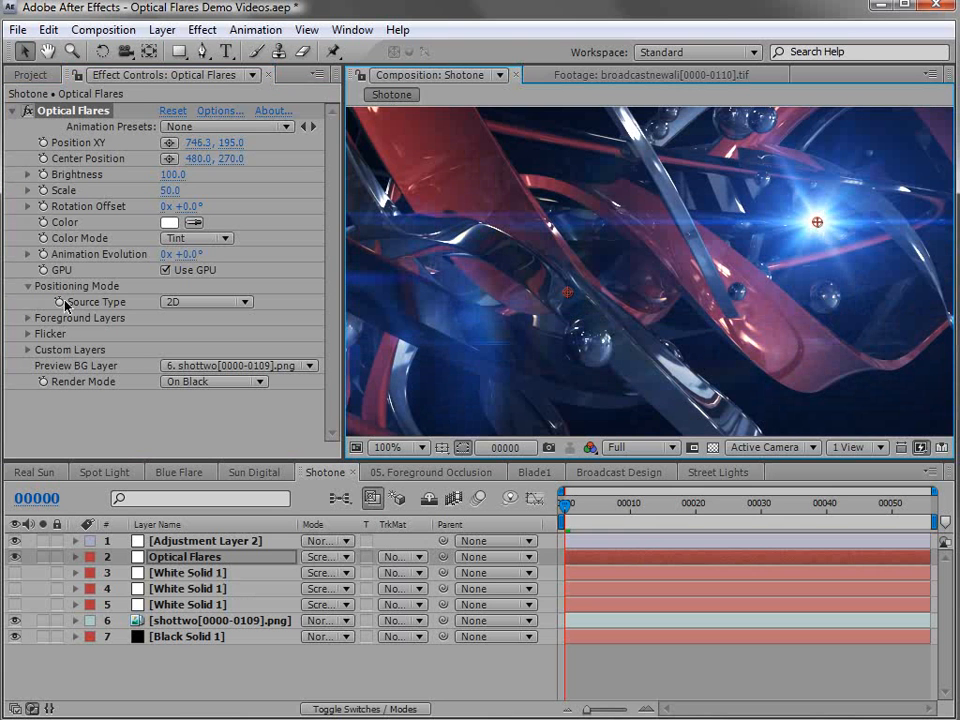
left_click(220, 111)
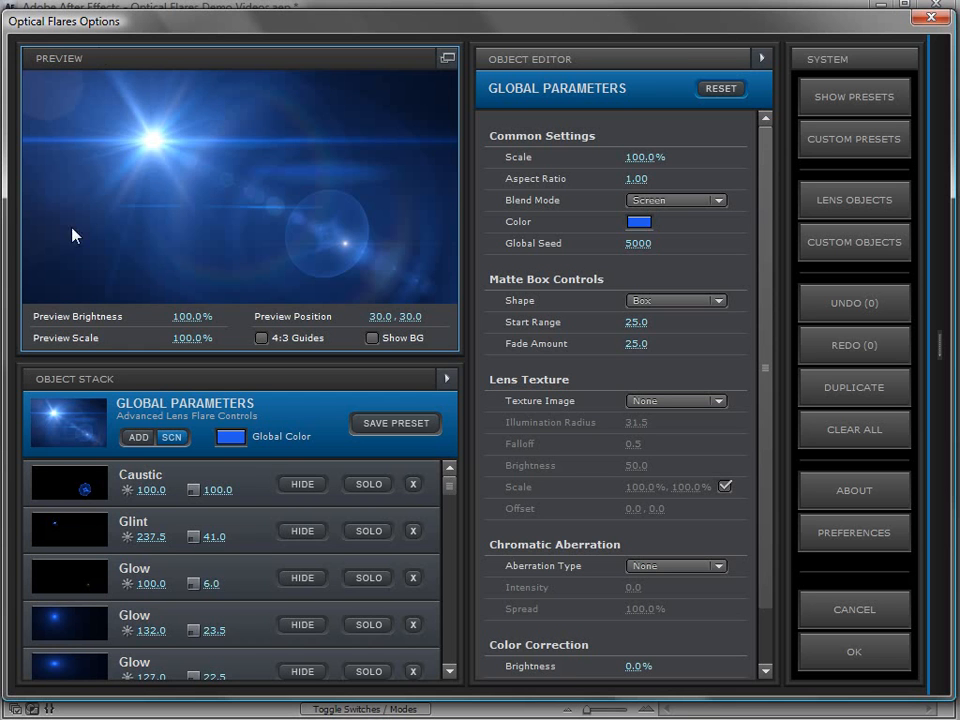
Move the preview flare to about 77, 75, and switch the 4:3 guides on and off again.
left_click_drag(116, 150, 360, 252)
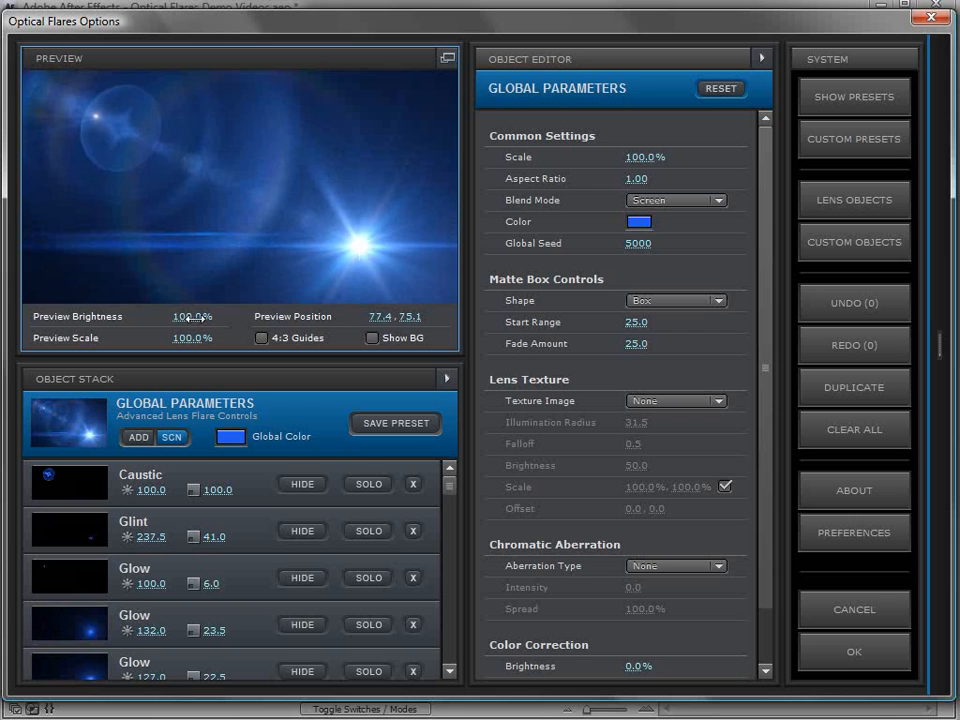
left_click(261, 339)
left_click(261, 338)
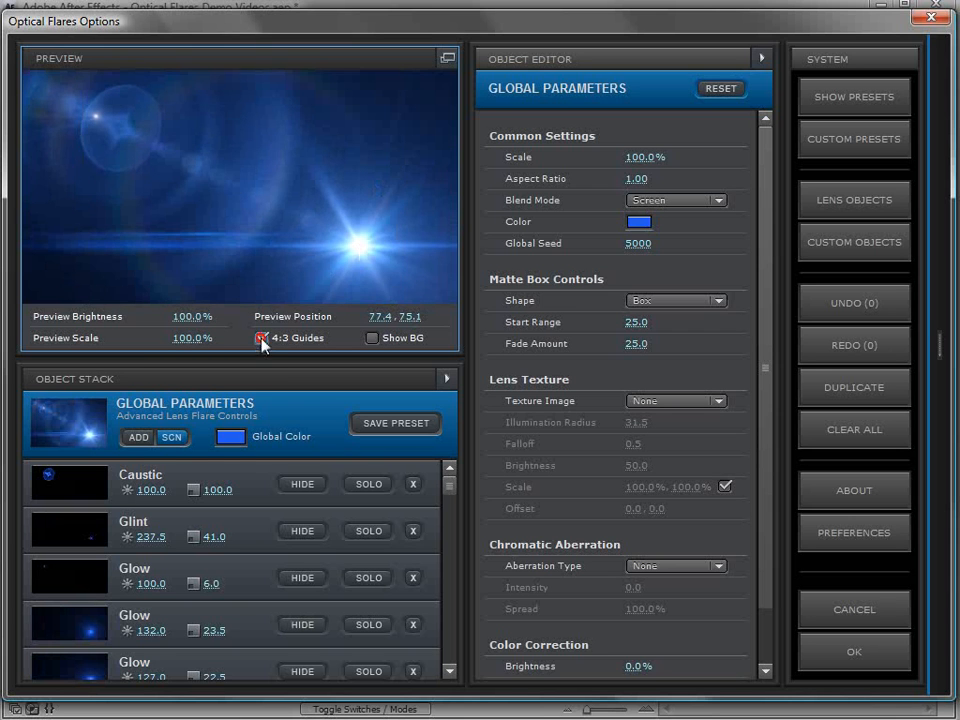
Pop the flare preview out into its own window, reposition it and try larger and smaller window sizes.
left_click(447, 58)
left_click_drag(336, 101, 265, 158)
left_click_drag(176, 153, 955, 99)
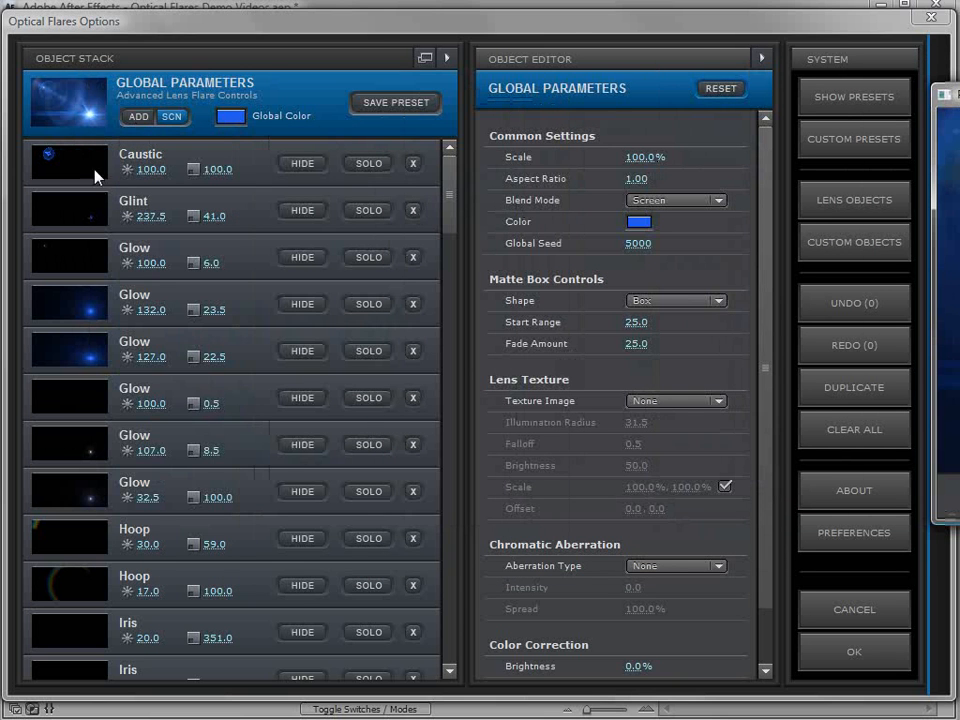
left_click_drag(952, 95, 146, 74)
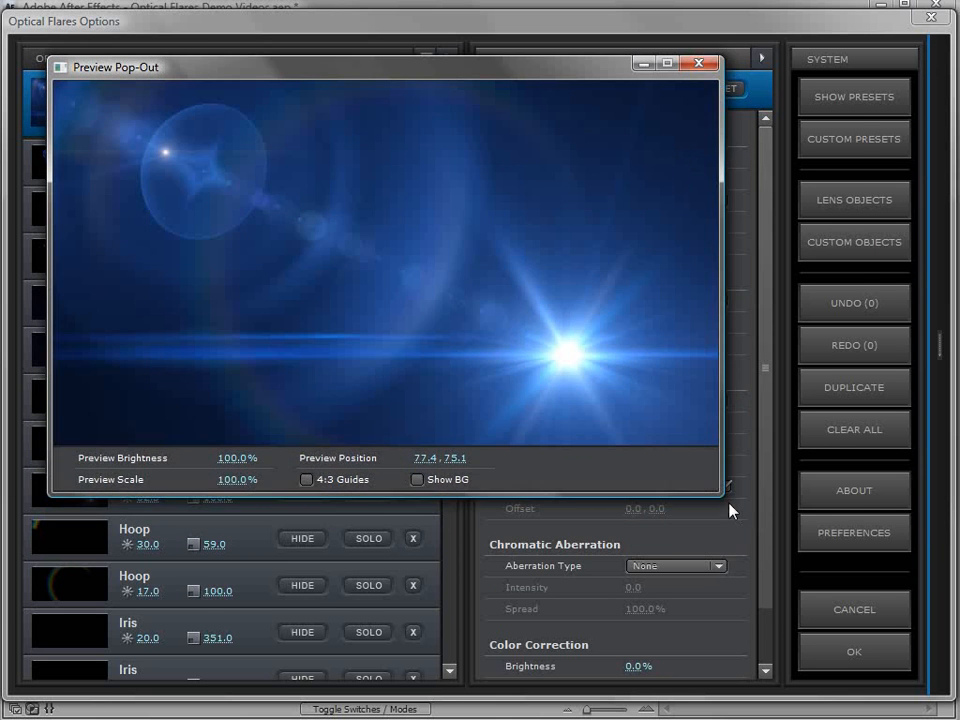
left_click_drag(721, 496, 858, 622)
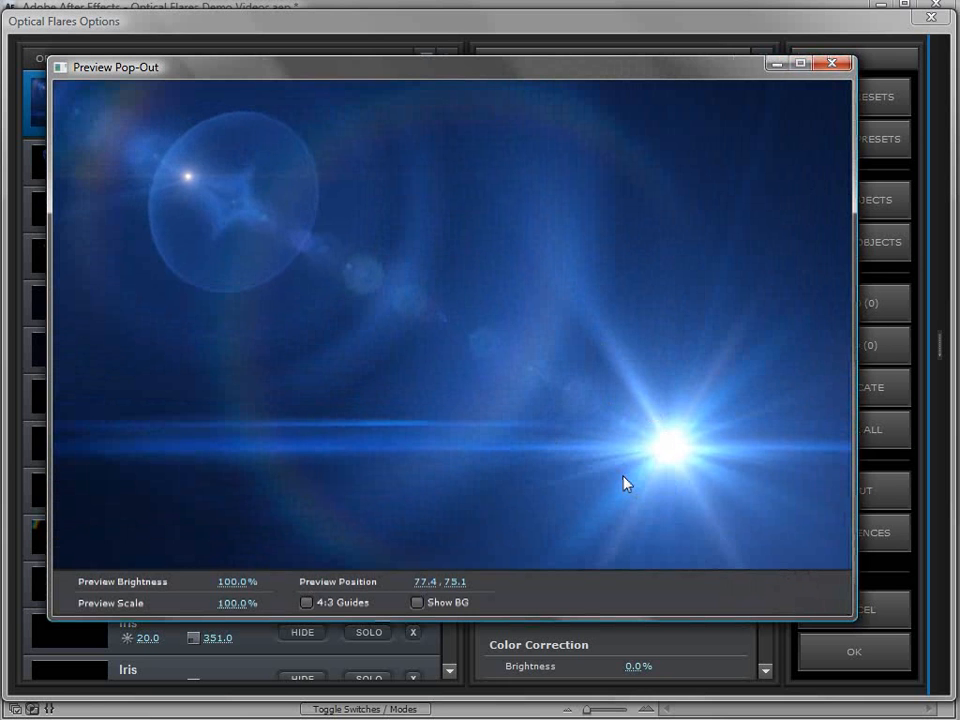
left_click_drag(853, 617, 672, 487)
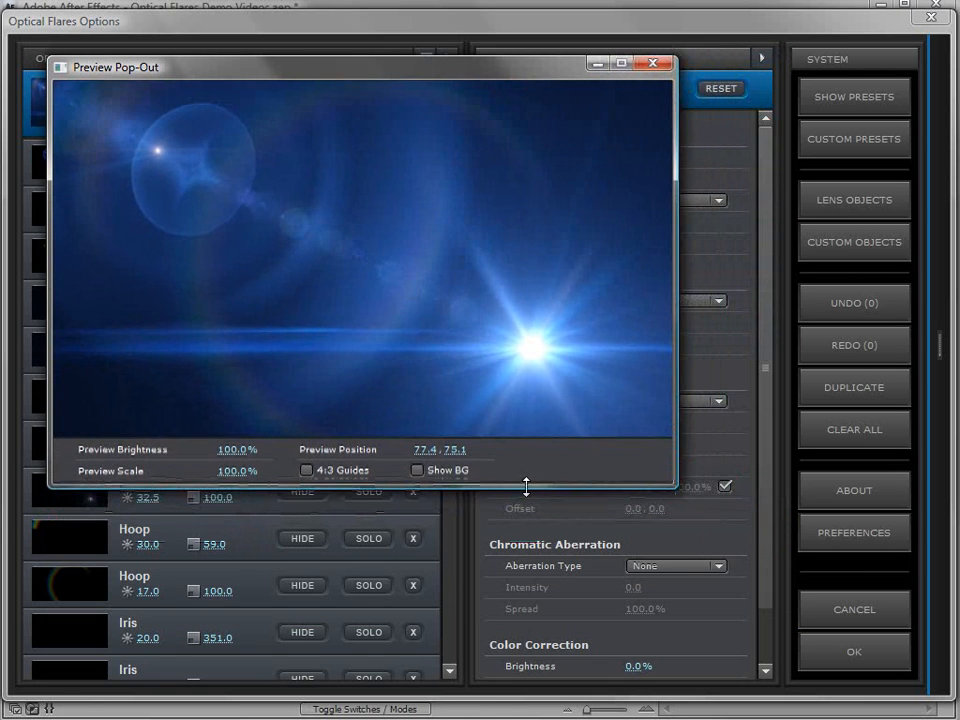
Show the background in the preview, place the flare at about 73, 31, and close the separate preview window.
left_click(417, 472)
left_click_drag(514, 381, 728, 330)
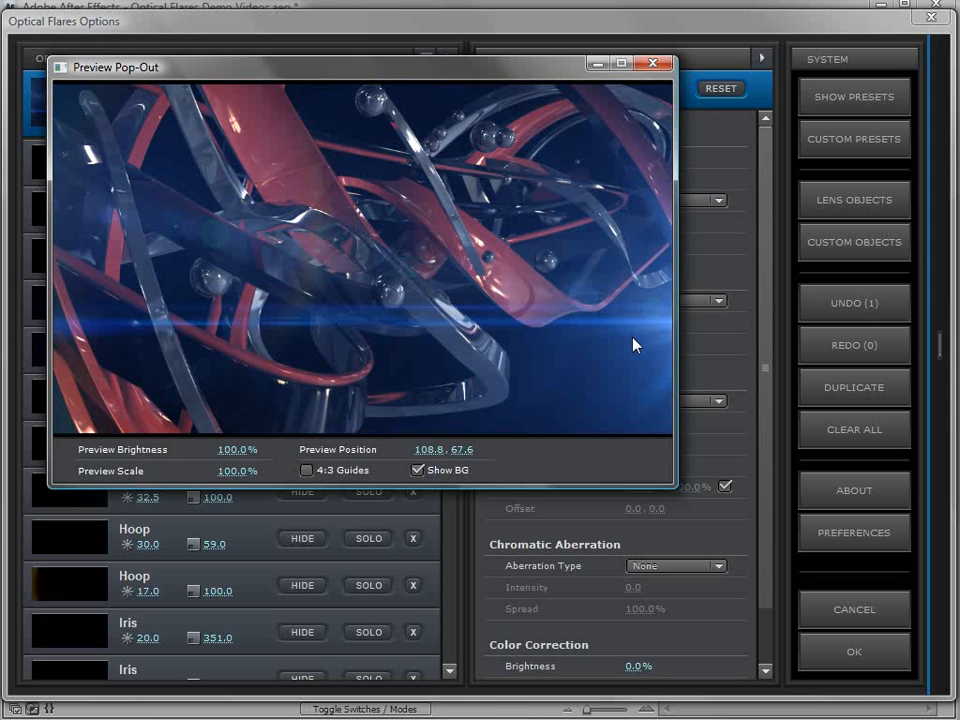
left_click(417, 470)
left_click_drag(570, 306, 516, 291)
left_click(508, 193)
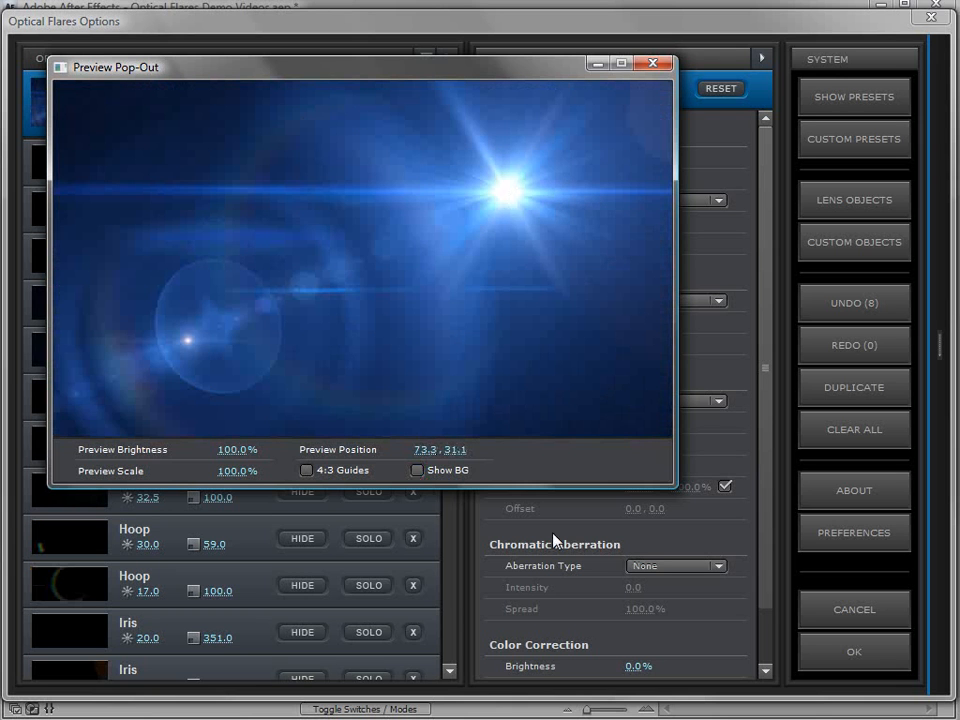
left_click(417, 470)
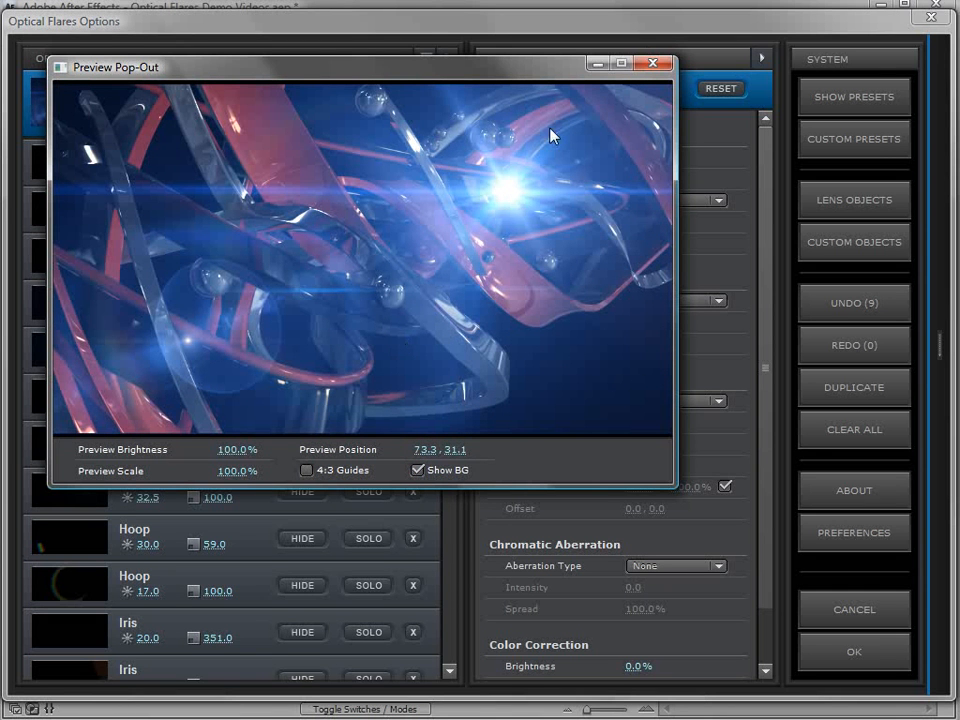
left_click(656, 66)
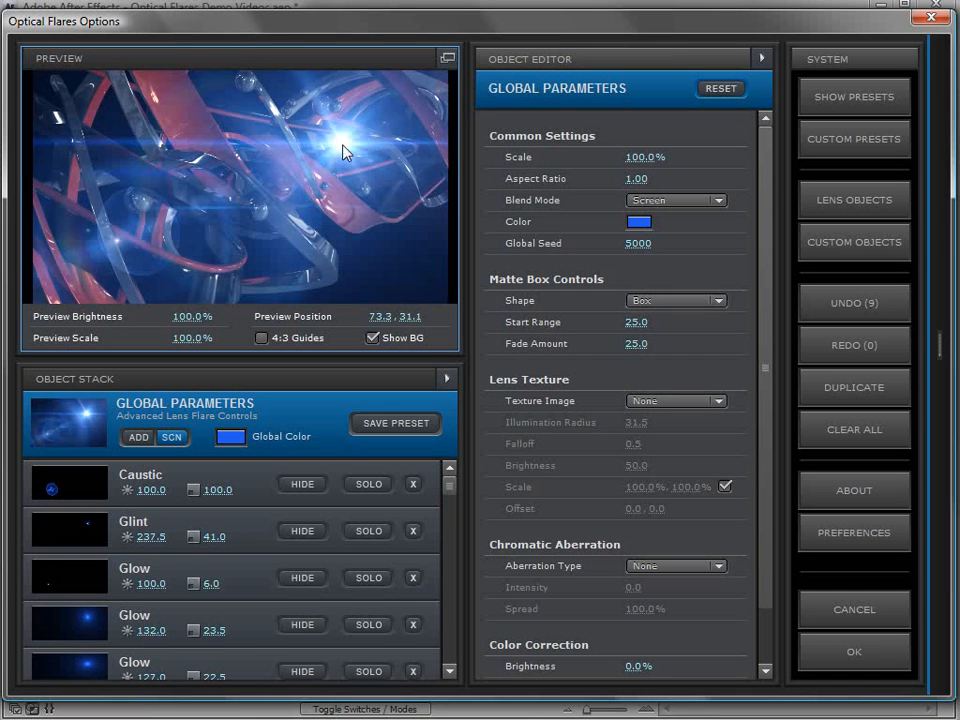
Shift the preview flare sideways and examine the settings of the Caustic, Glint and first Glow objects.
left_click_drag(342, 150, 449, 152)
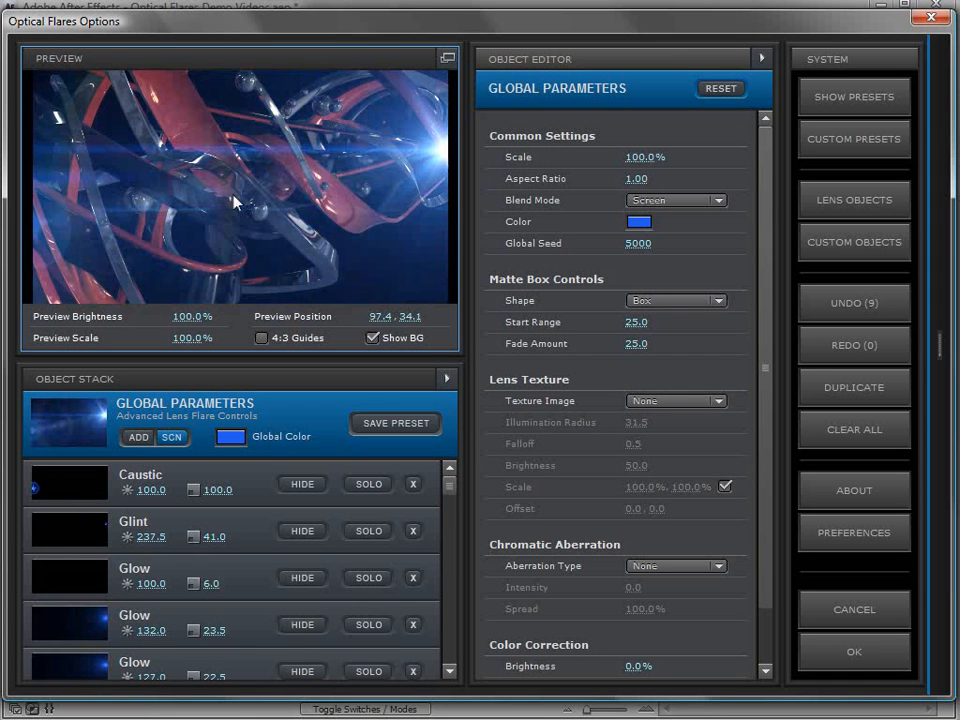
left_click(250, 478)
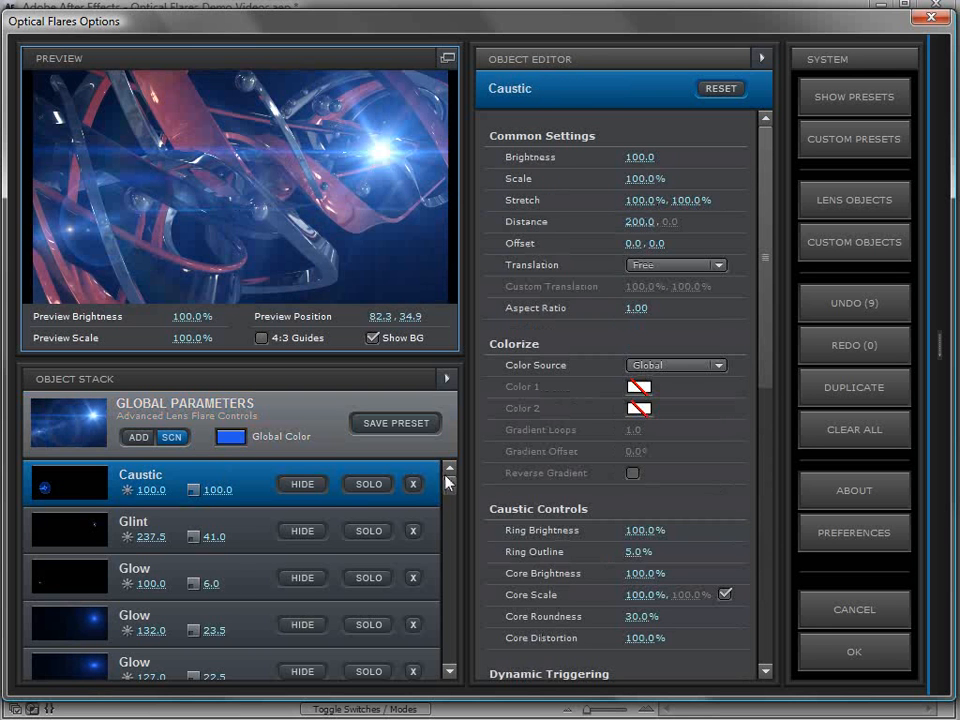
scroll(447, 482, "down", 2)
scroll(448, 484, "up", 2)
left_click(251, 532)
left_click(253, 578)
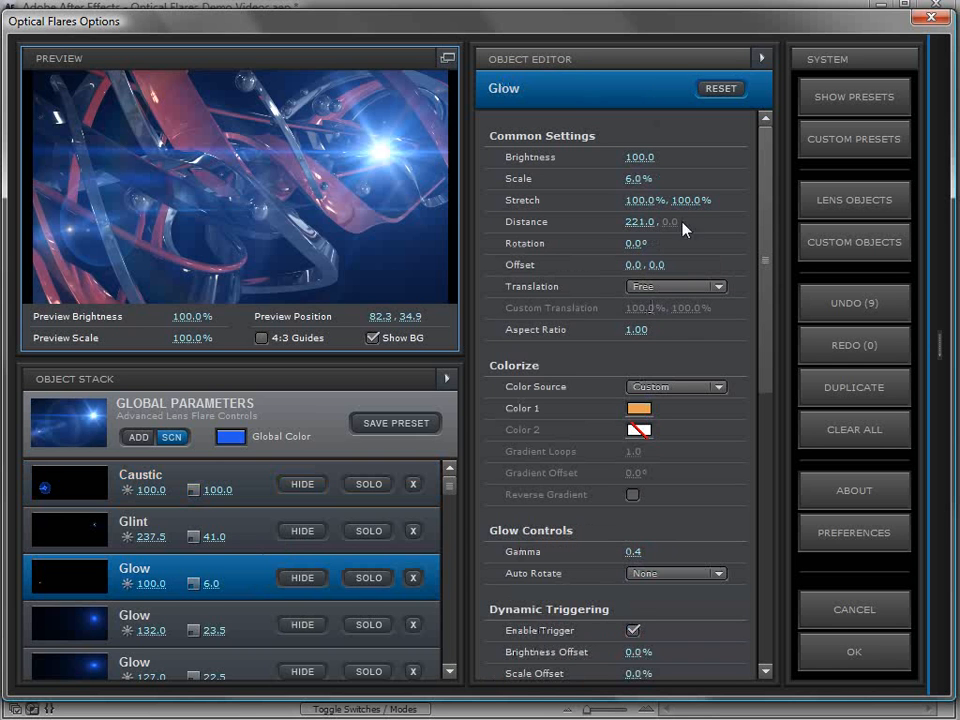
Temporarily hide the first two Glow objects, show them again, and briefly solo the second one.
left_click(302, 578)
left_click(302, 624)
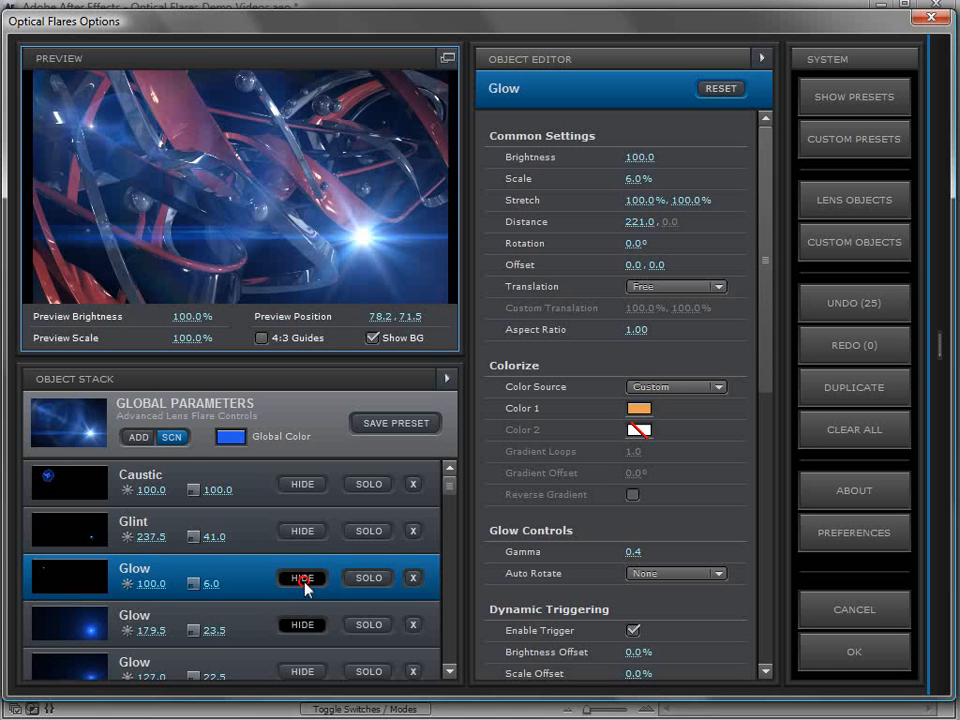
left_click(302, 578)
left_click(302, 625)
left_click(368, 625)
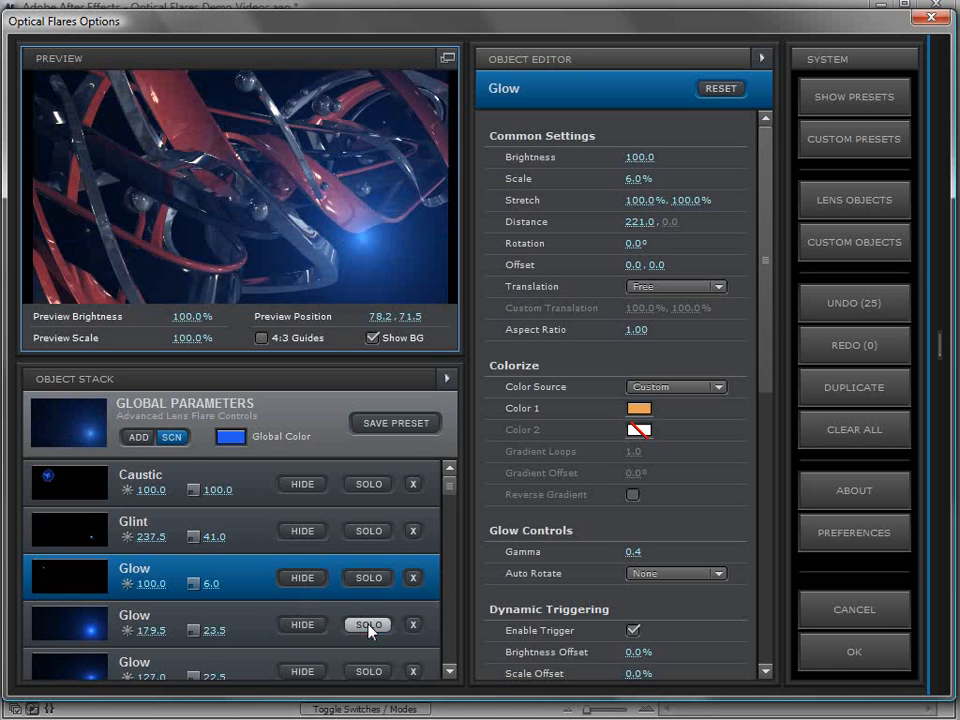
left_click(367, 625)
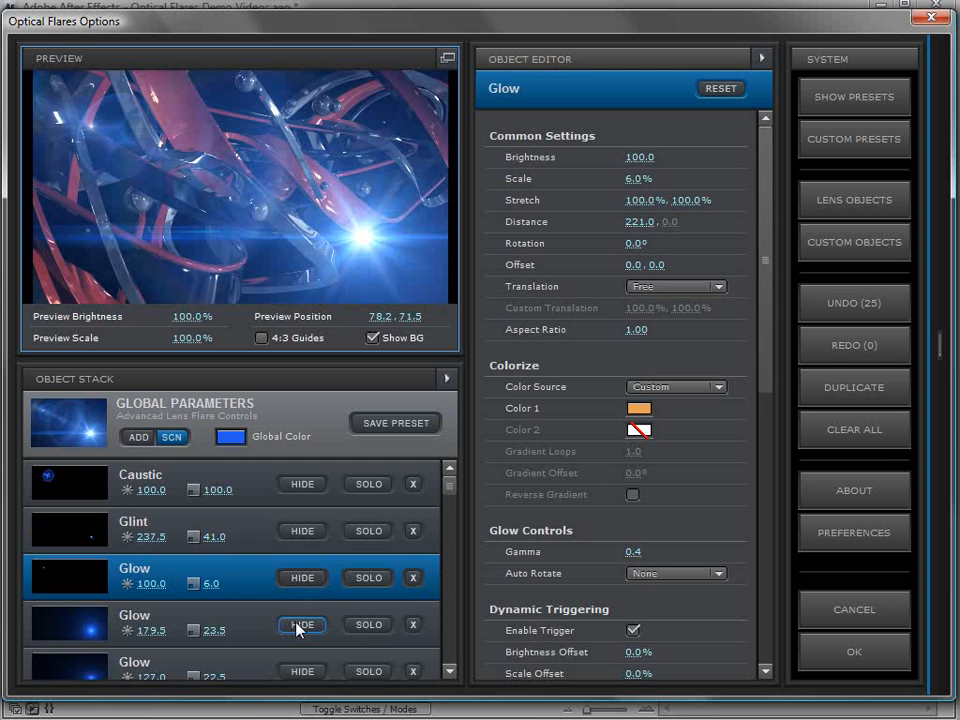
Delete the second Glow object from the stack and select the Glint object.
left_click(413, 625)
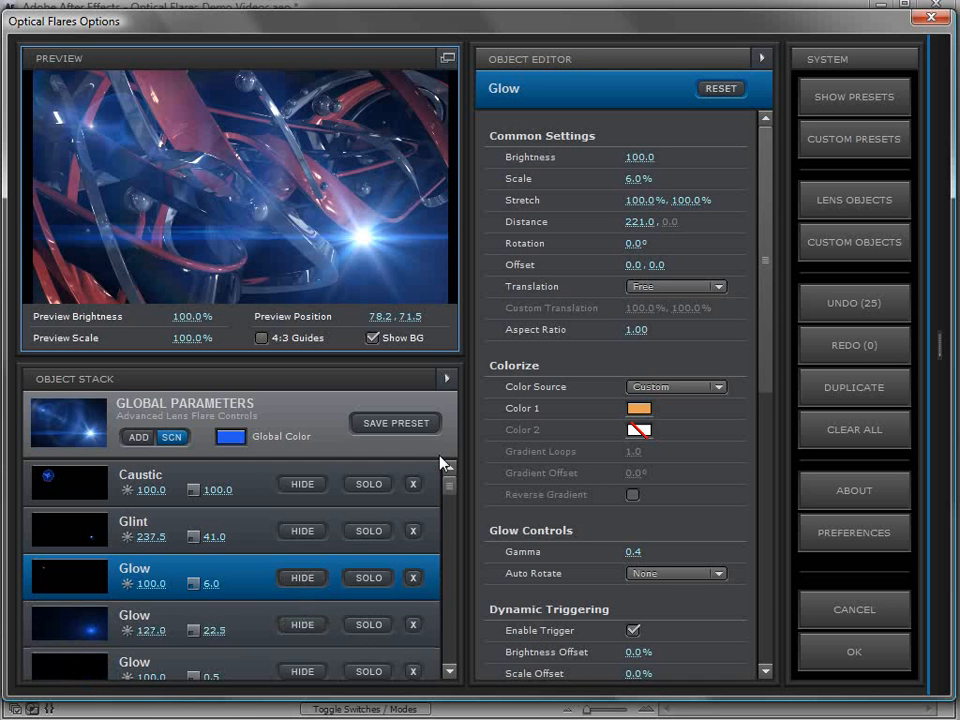
left_click(436, 468)
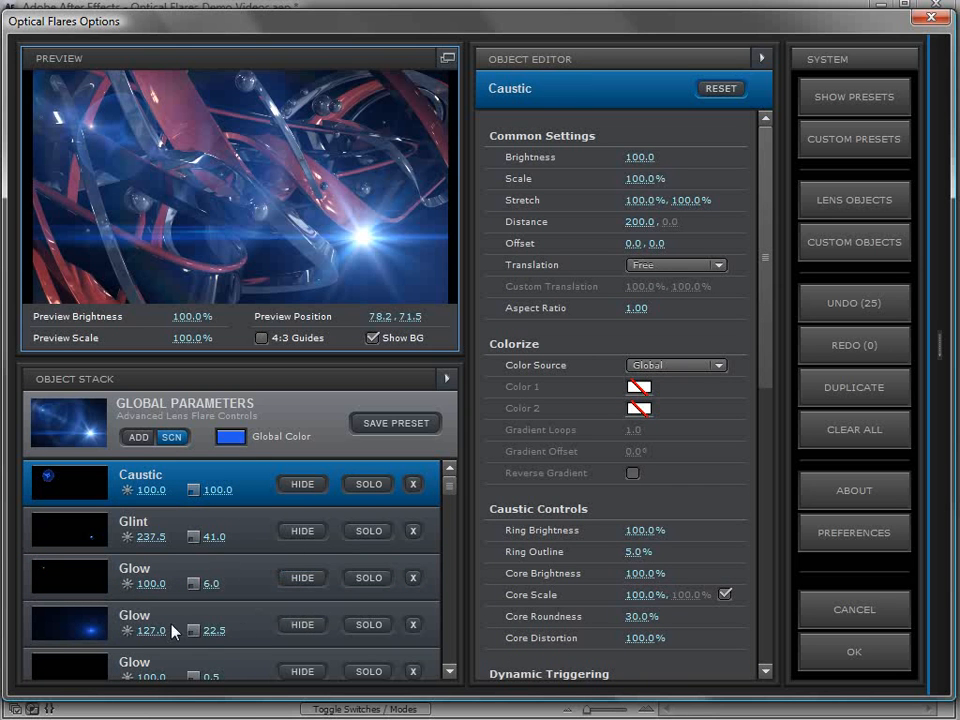
left_click(94, 626)
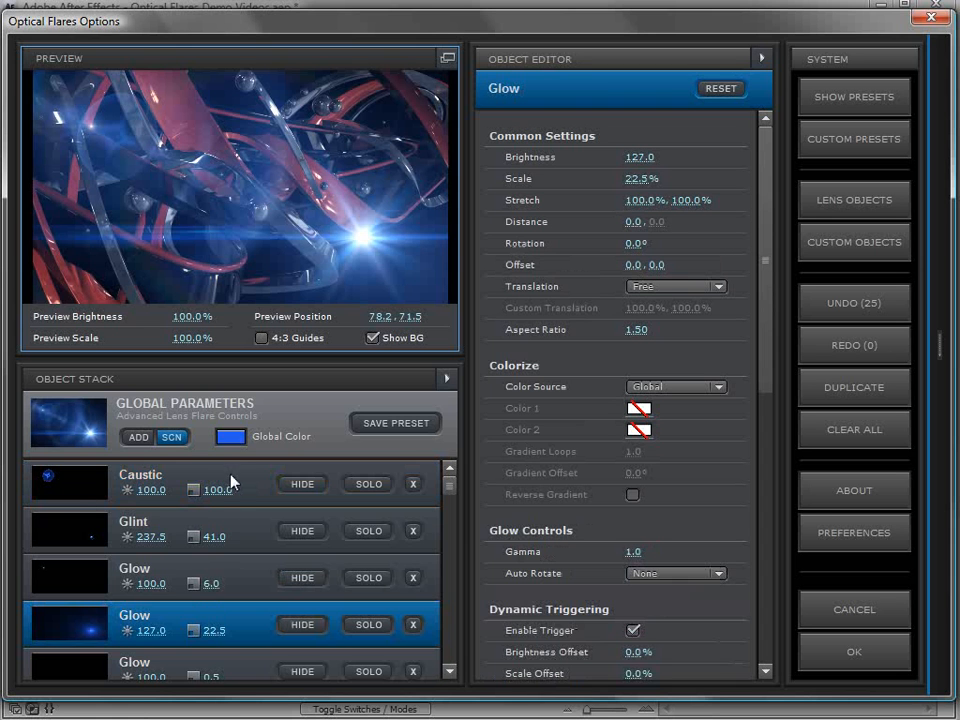
left_click(240, 535)
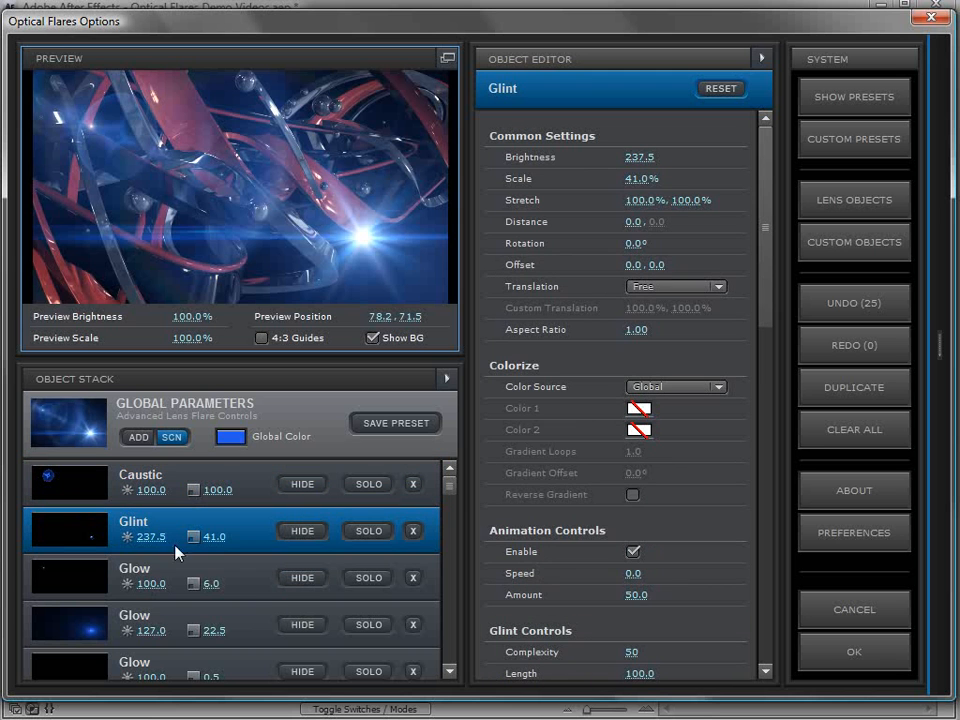
Try the flare at several places over the preview background, ending at about 17, 82.
left_click(349, 245)
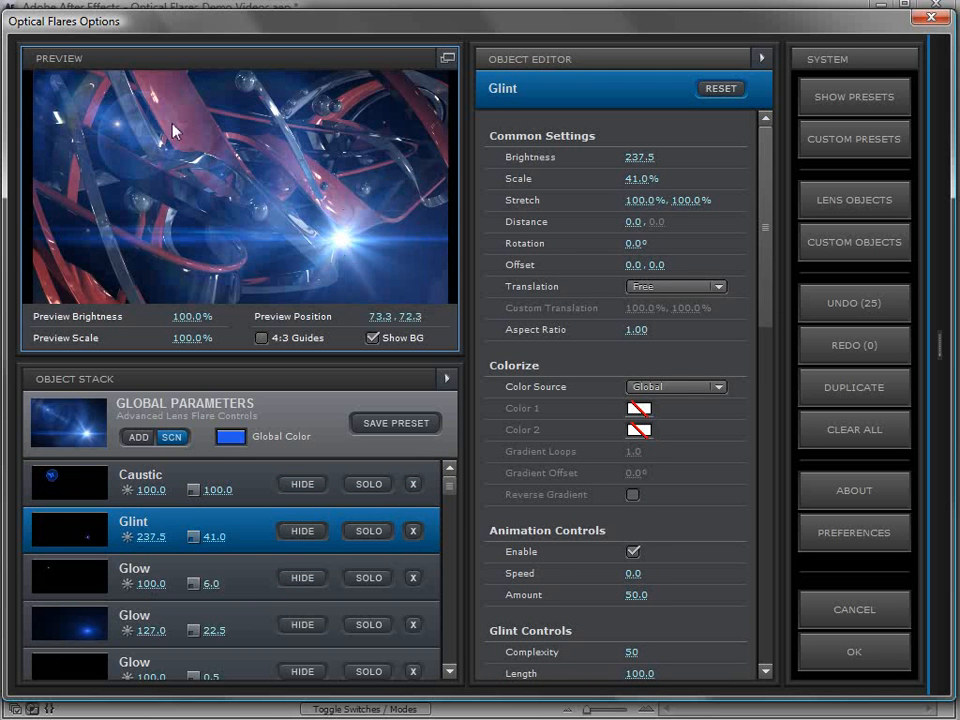
left_click(123, 120)
left_click(346, 133)
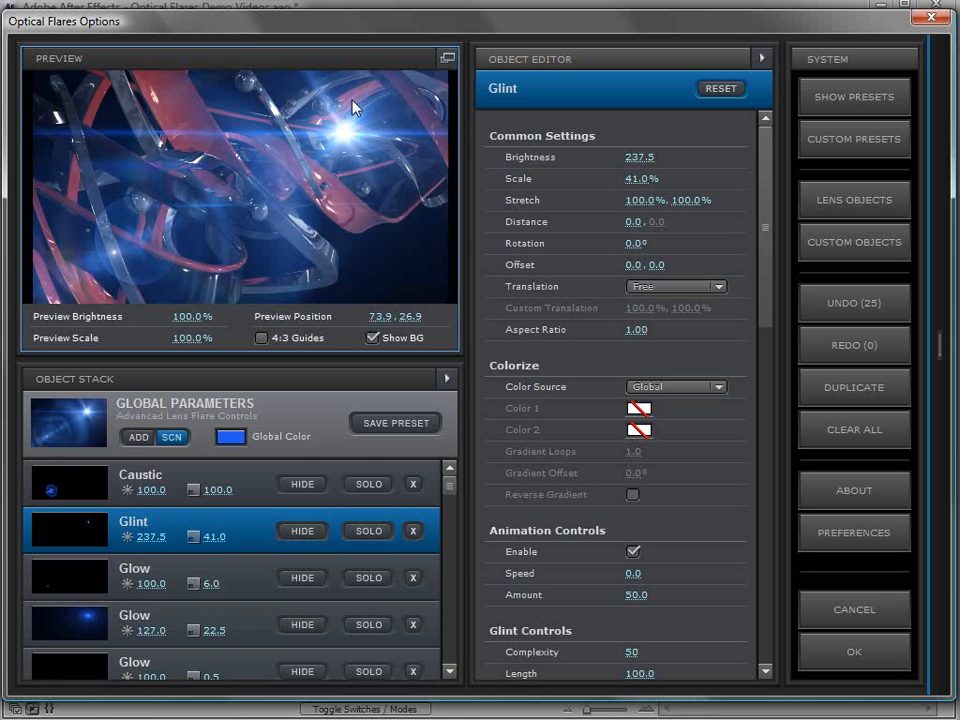
left_click_drag(362, 153, 96, 259)
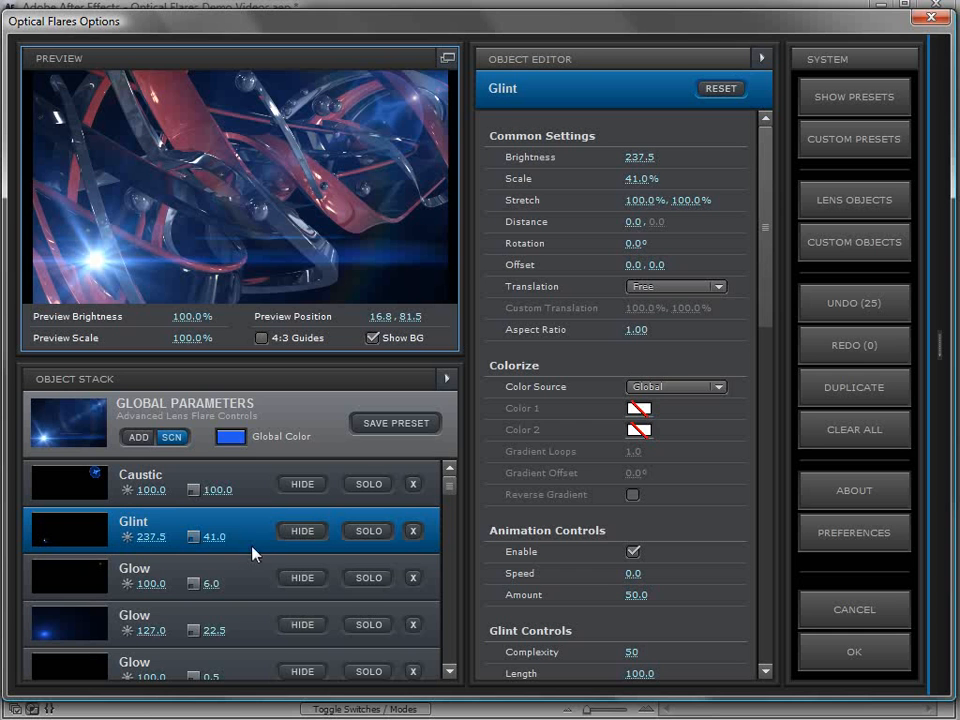
Set the Glint's scale to 60 and raise the second Glow's scale to 55.5 in the object stack.
left_click(214, 537)
type("60")
key("Return")
key("ctrl+z")
left_click_drag(212, 630, 253, 634)
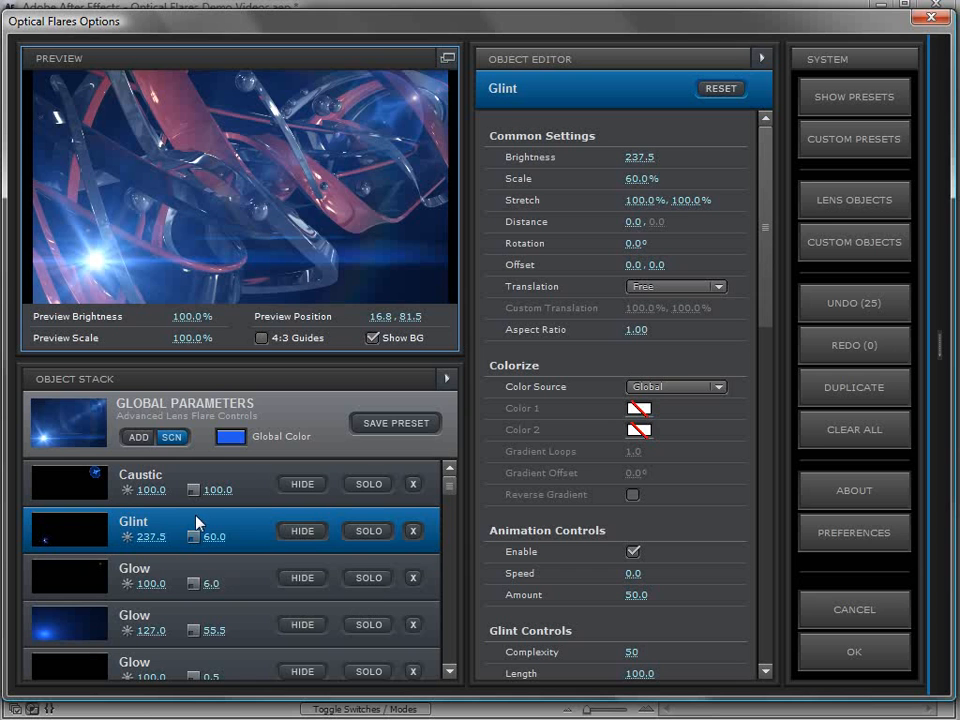
Rename the Glint object as Small Glint and reselect it in the stack.
double_click(134, 521)
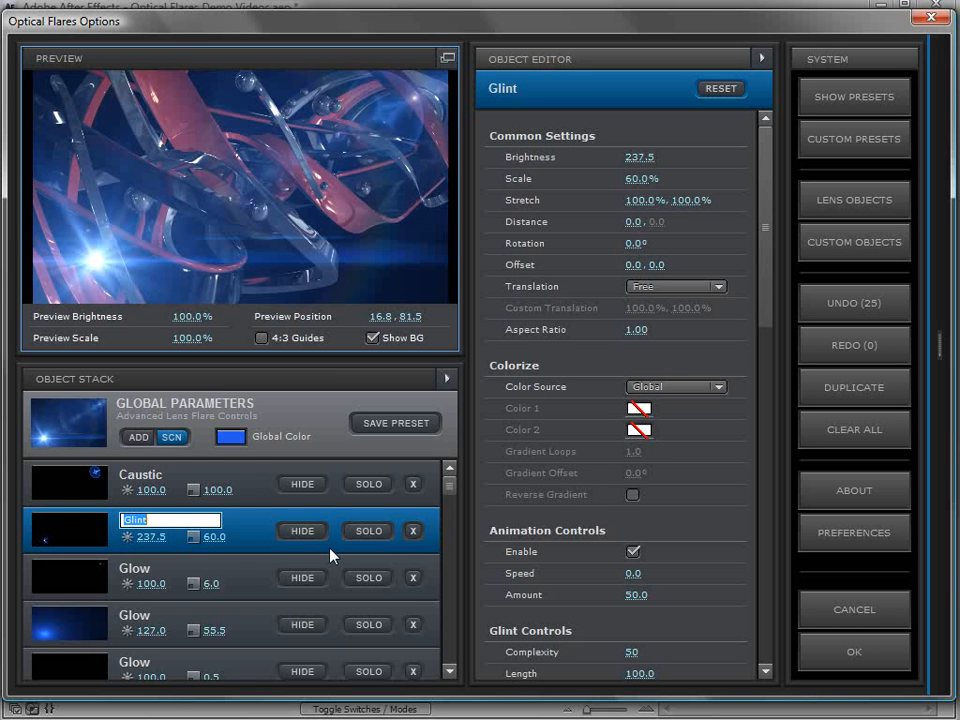
type("Small Glint")
left_click(242, 565)
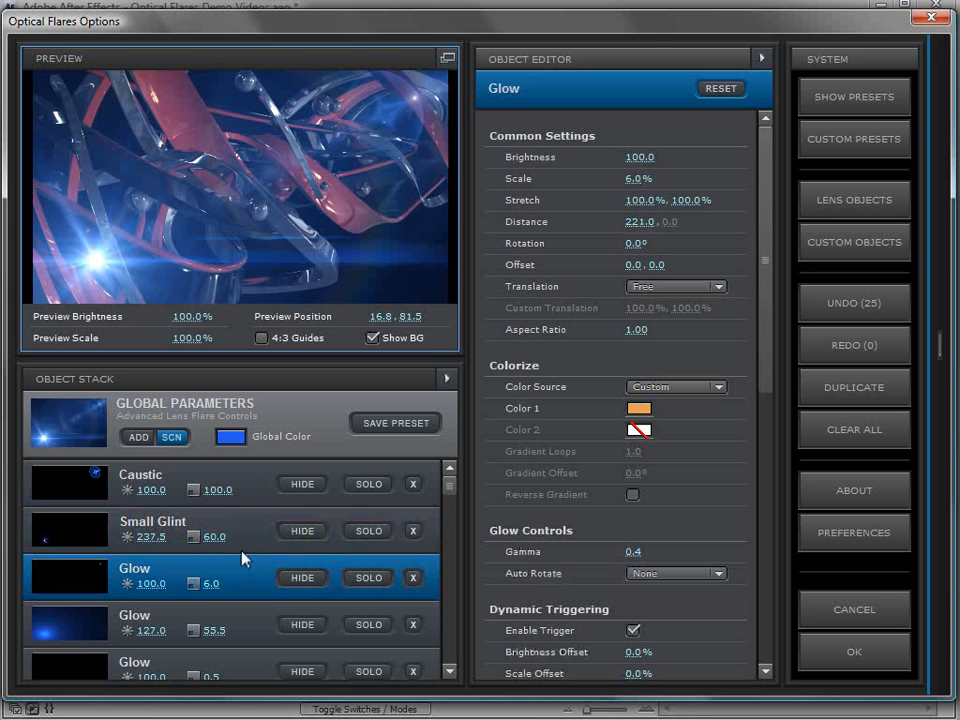
left_click(167, 531)
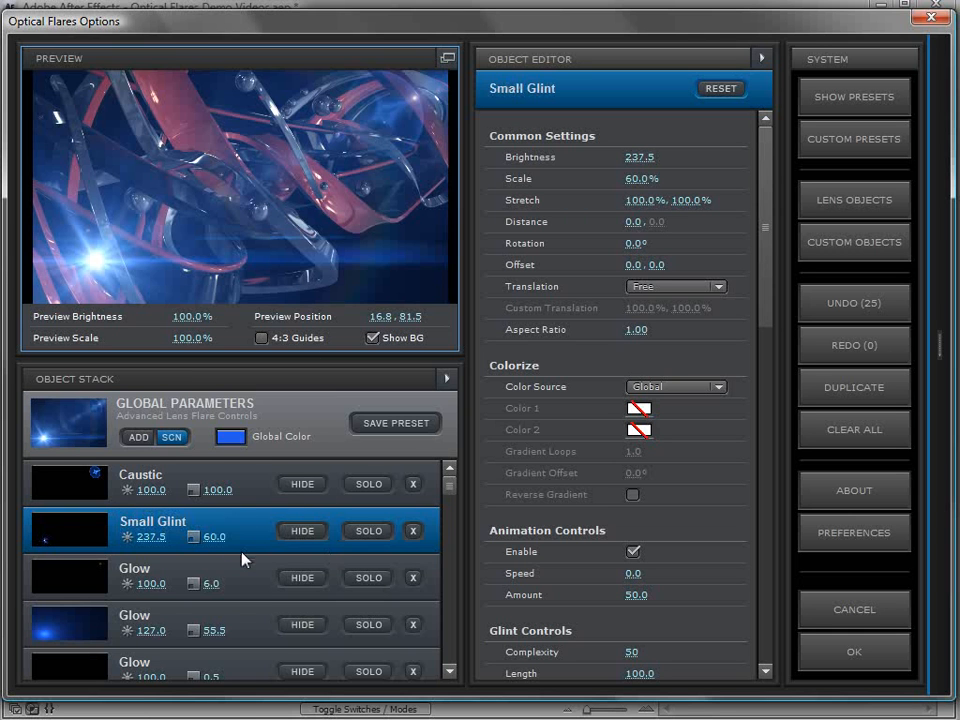
Sort the object stack by type and look through the reordered Glow objects.
left_click(448, 382)
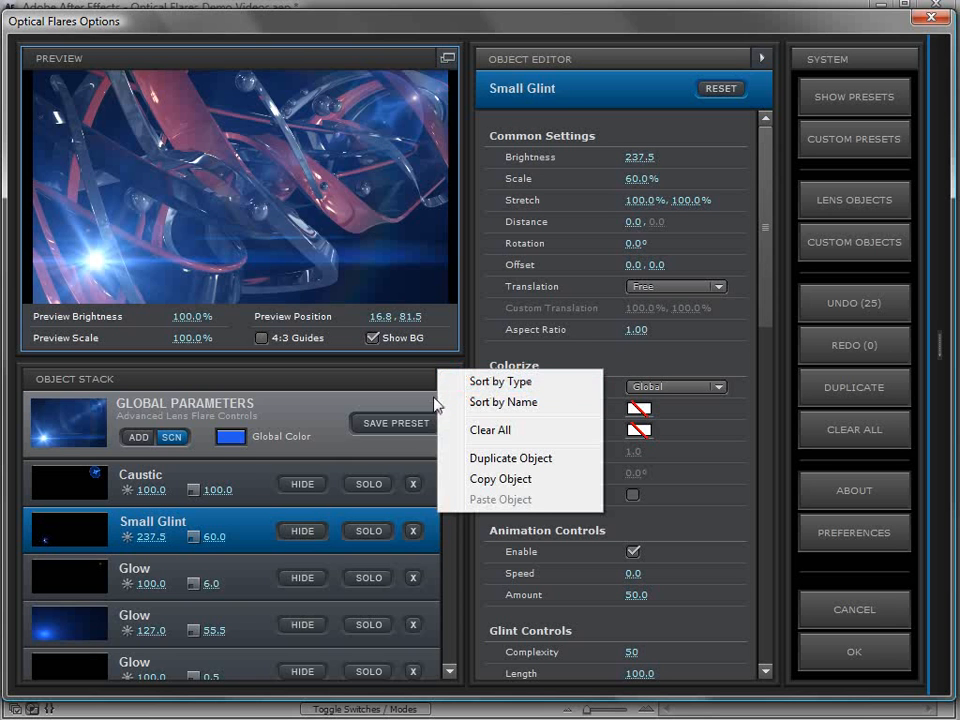
left_click(494, 381)
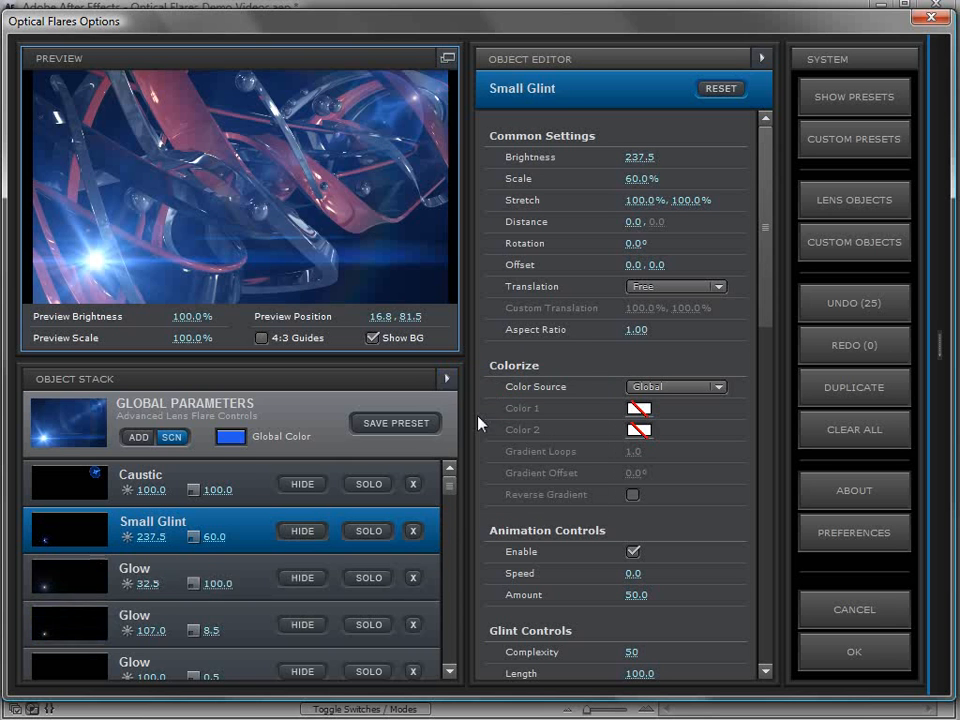
mouse_move(452, 493)
left_mouse_down()
mouse_move(451, 510)
mouse_move(455, 485)
left_mouse_up()
left_click(246, 596)
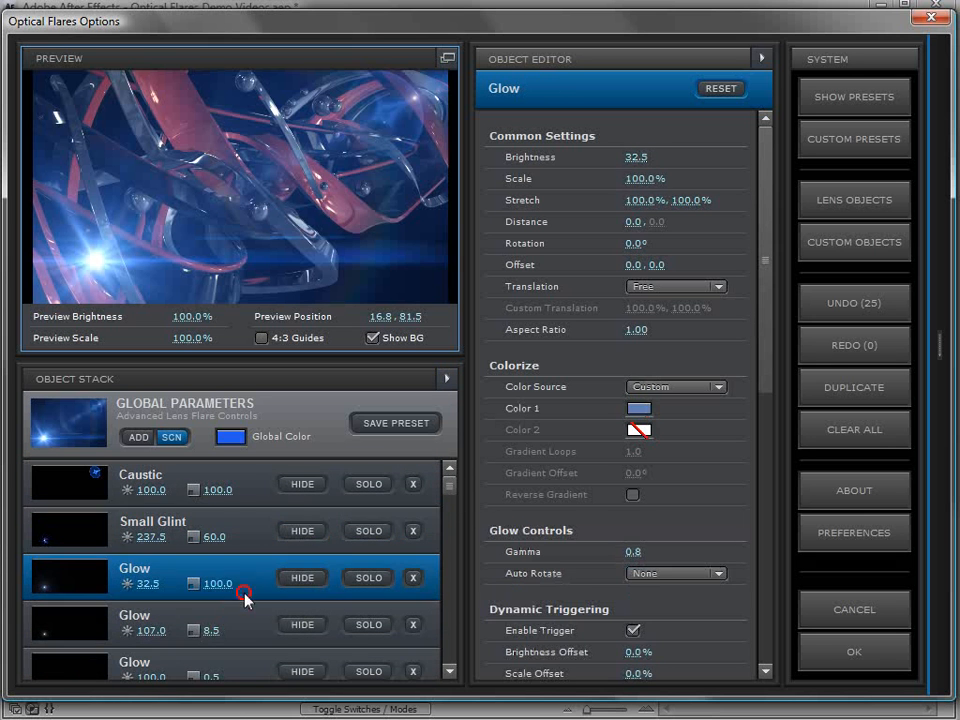
scroll(240, 620, "down", 1)
scroll(240, 625, "down", 1)
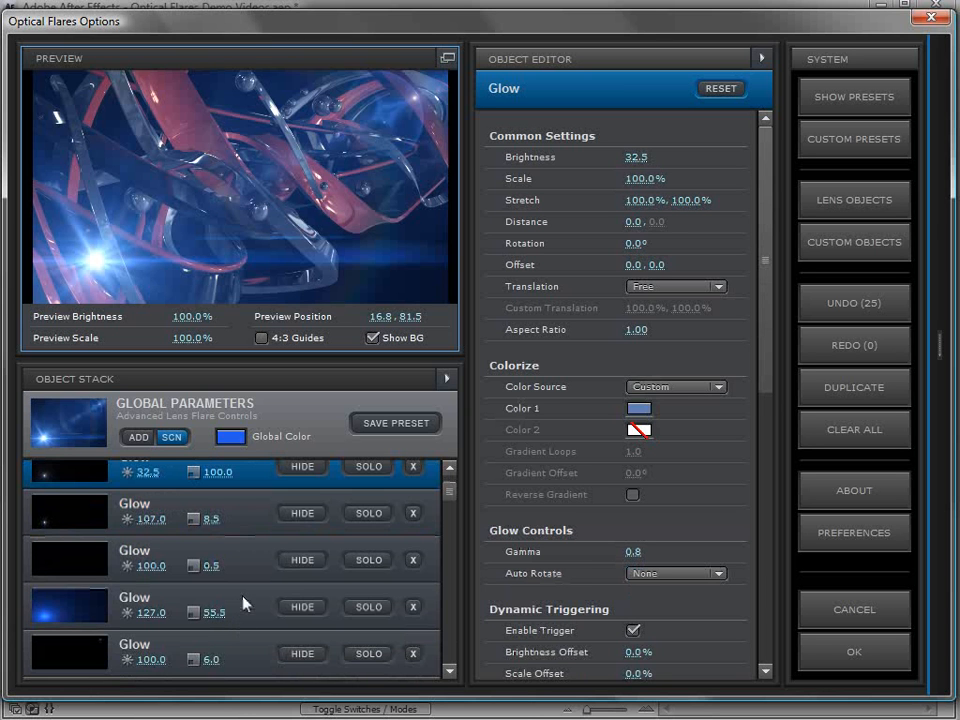
Undo the last change and move the Caustic object below the first Glow in the stack.
key("ctrl+z")
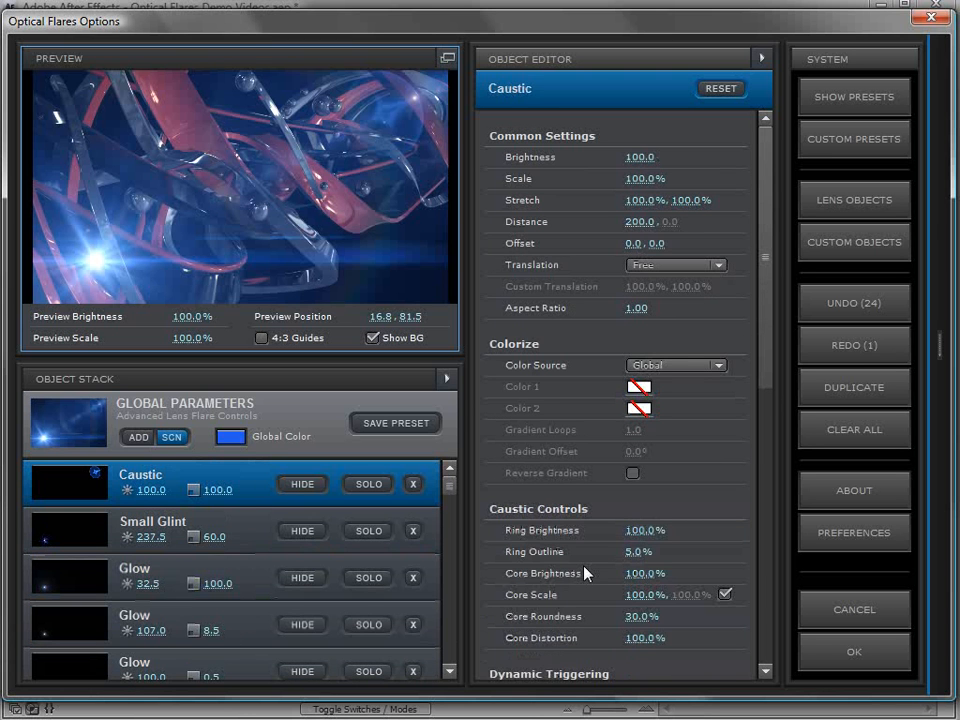
left_click_drag(251, 484, 233, 598)
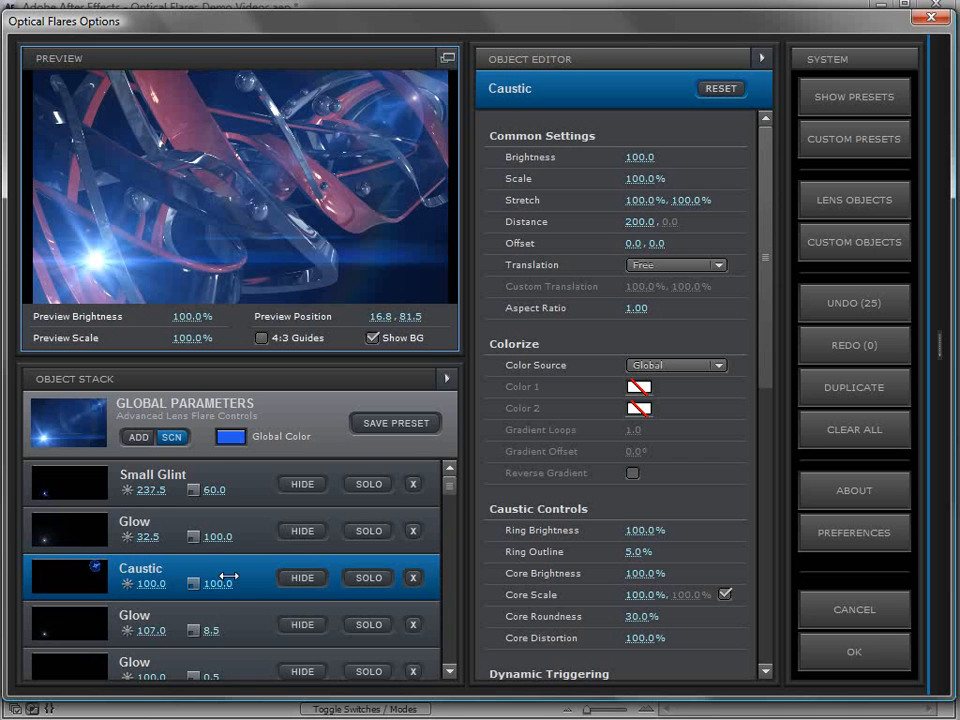
Examine the object stack and the editor settings of the Caustic and Small Glint objects.
scroll(243, 540, "down", 7)
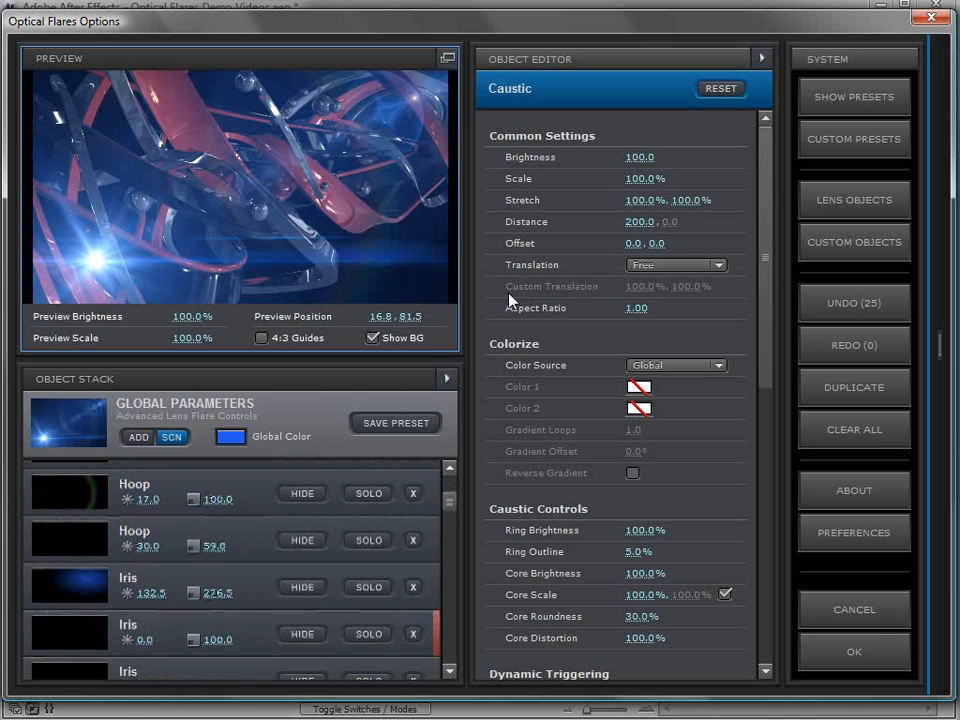
scroll(557, 287, "down", 5)
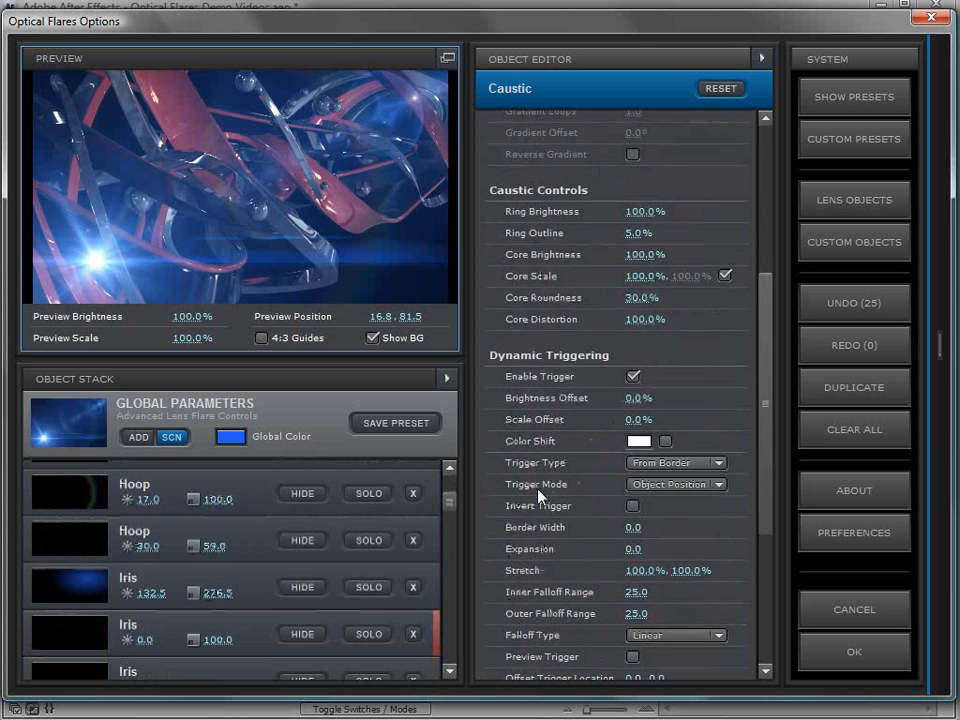
scroll(540, 497, "up", 3)
scroll(540, 497, "up", 2)
left_click_drag(455, 510, 452, 484)
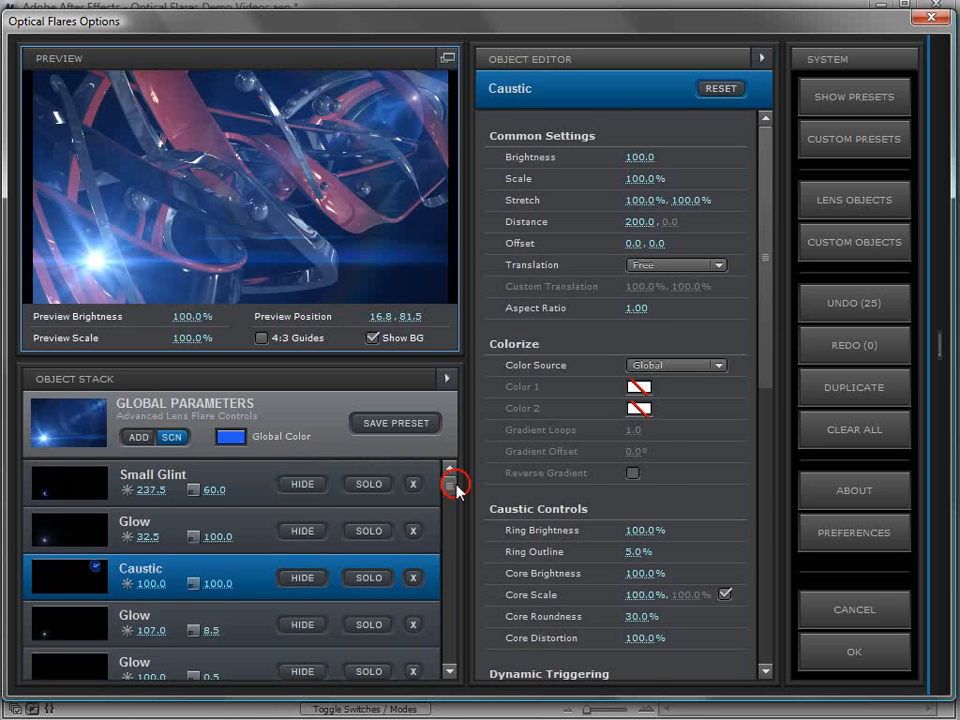
left_click(199, 498)
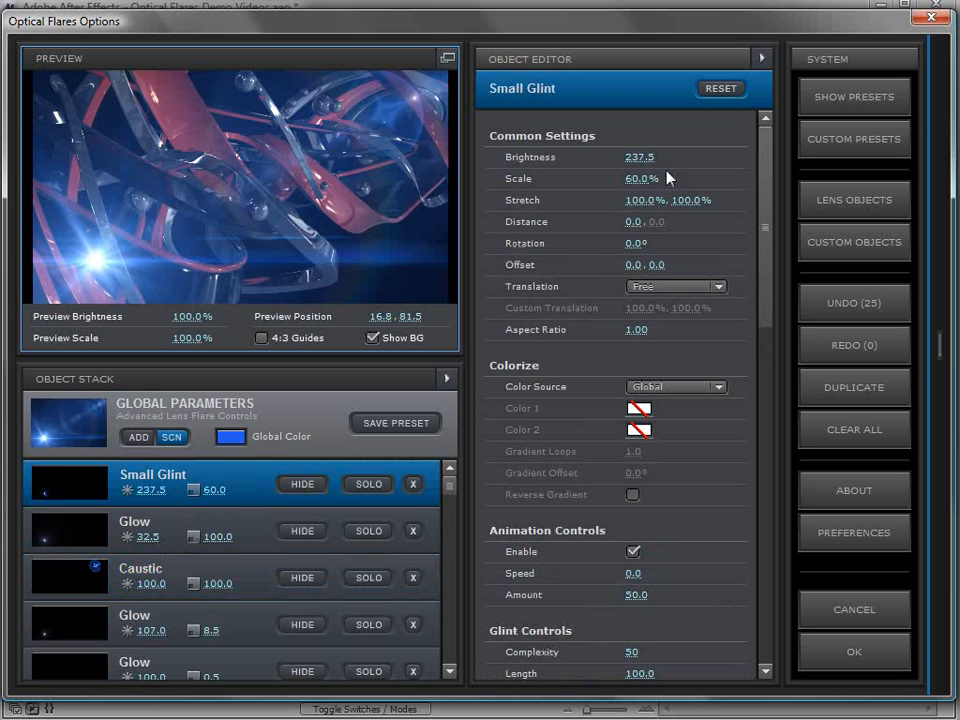
left_click_drag(777, 229, 698, 319)
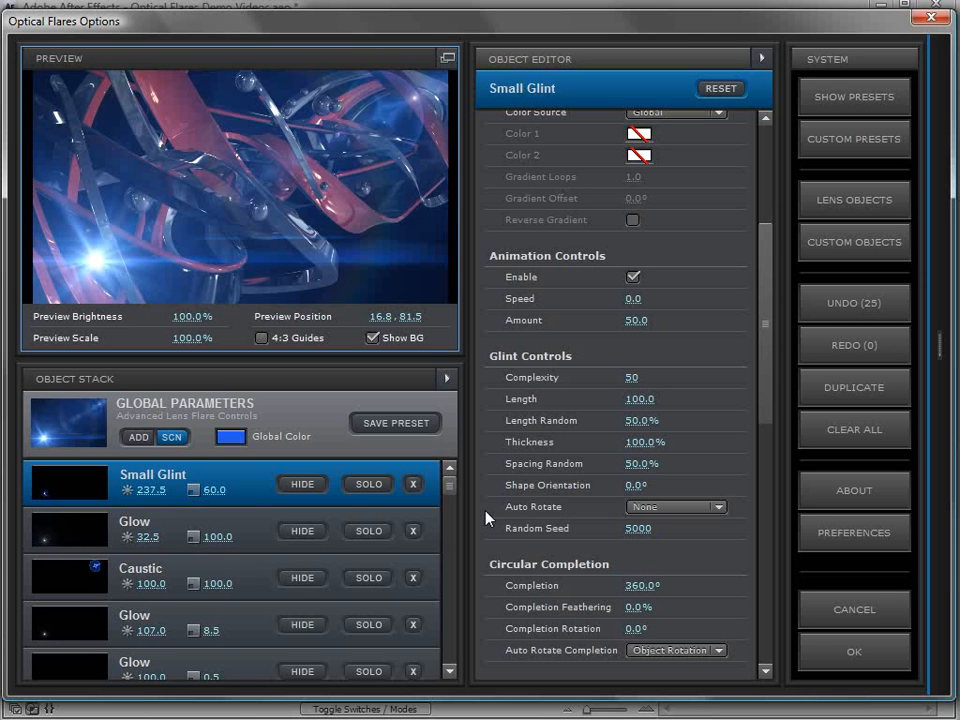
Copy the Small Glint's Complexity value of 50 and paste it into the first Glow's Brightness Offset.
right_click(518, 379)
left_click(573, 440)
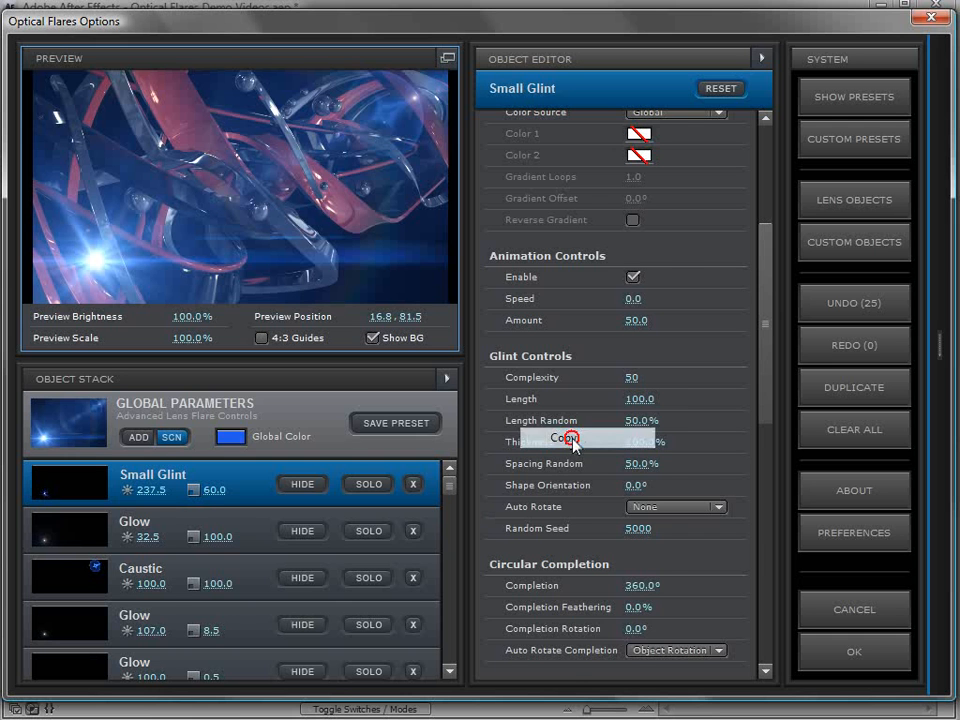
left_click(251, 529)
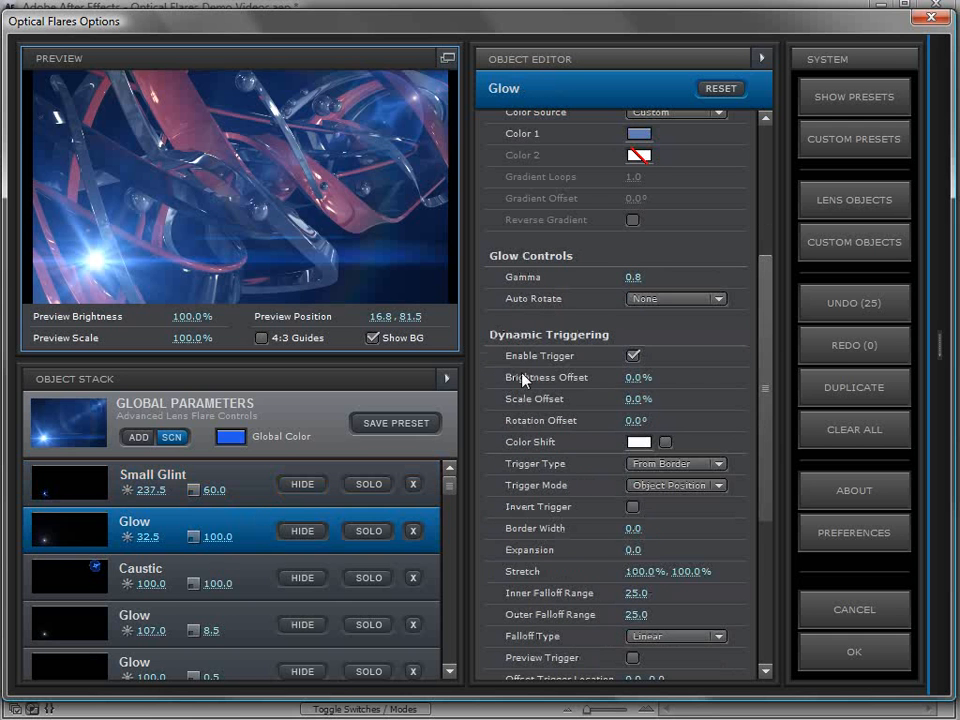
right_click(515, 379)
left_click(568, 461)
Try to paste the Glow's Color 1 onto its Brightness Offset, then copy the Brightness Offset value.
right_click(532, 138)
left_click(570, 190)
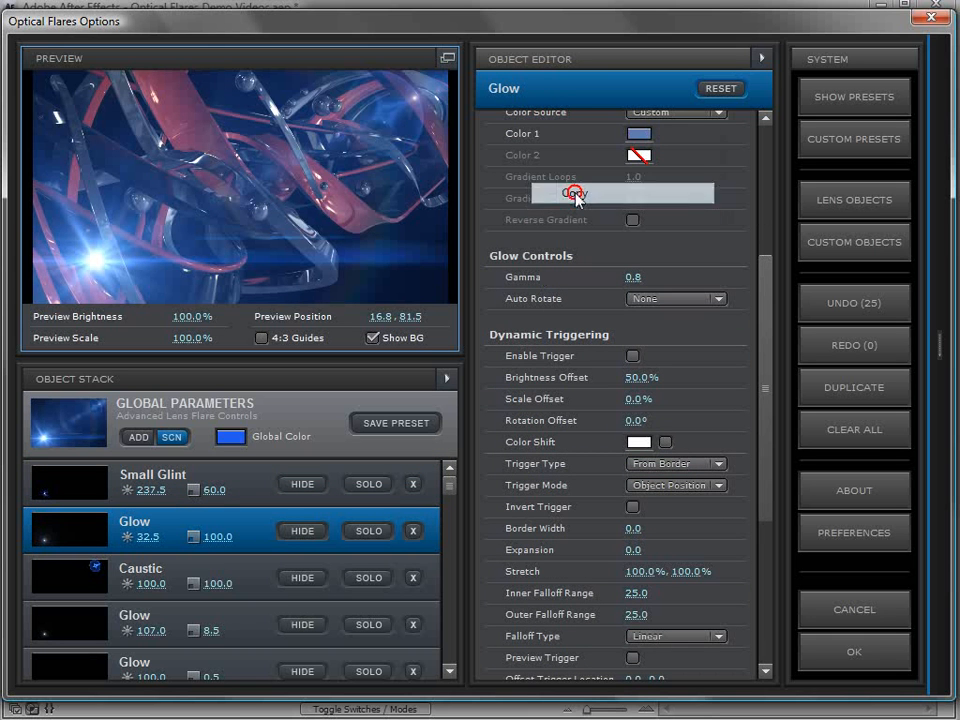
right_click(544, 378)
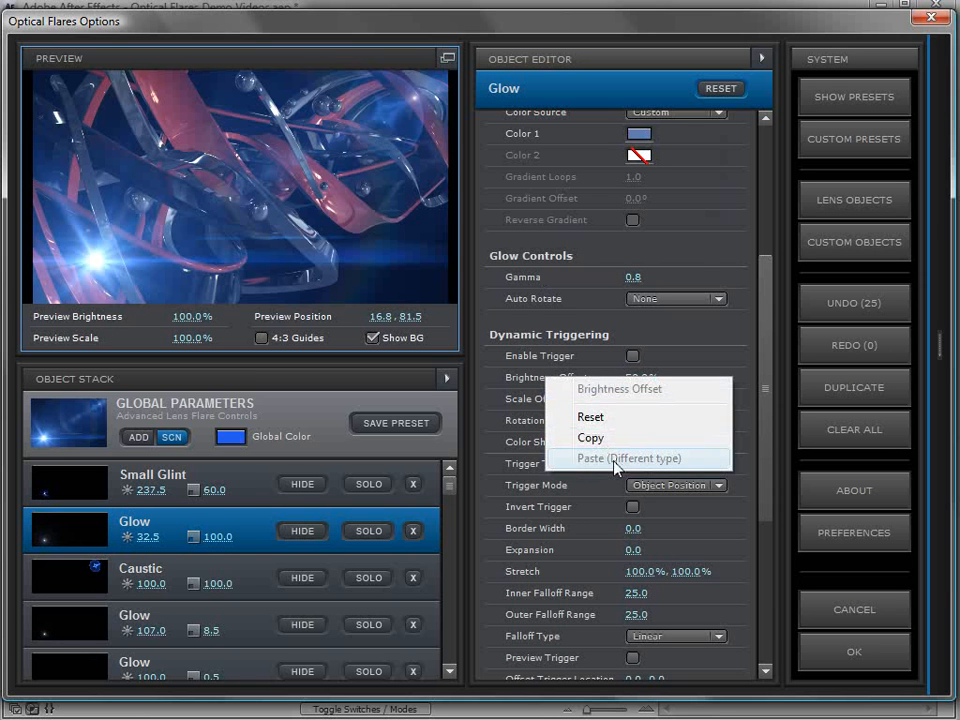
left_click(551, 419)
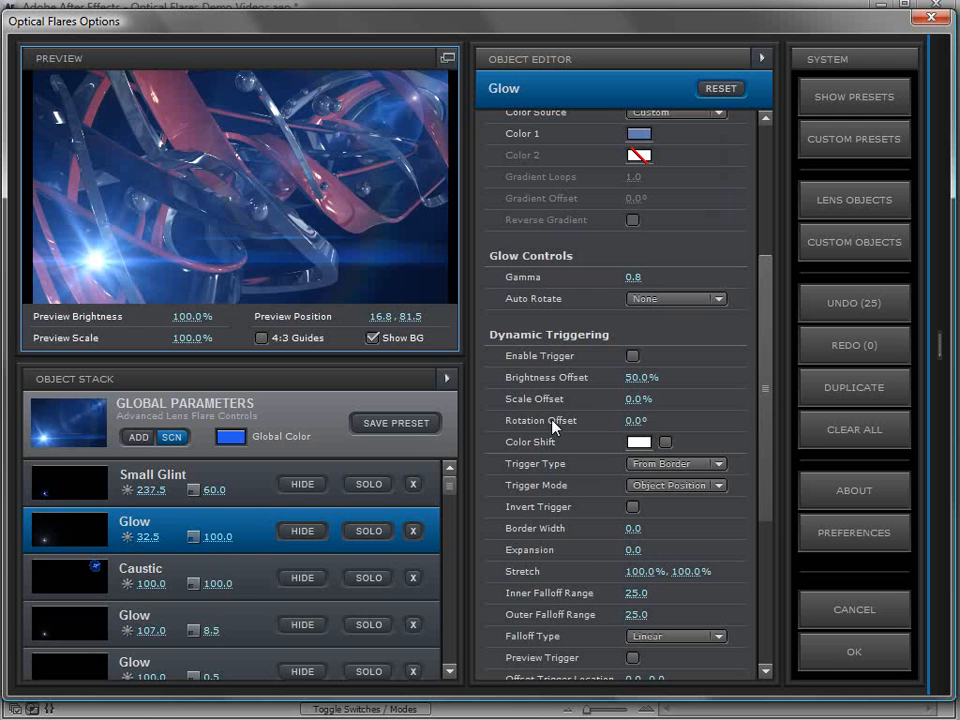
left_click_drag(767, 445, 768, 455)
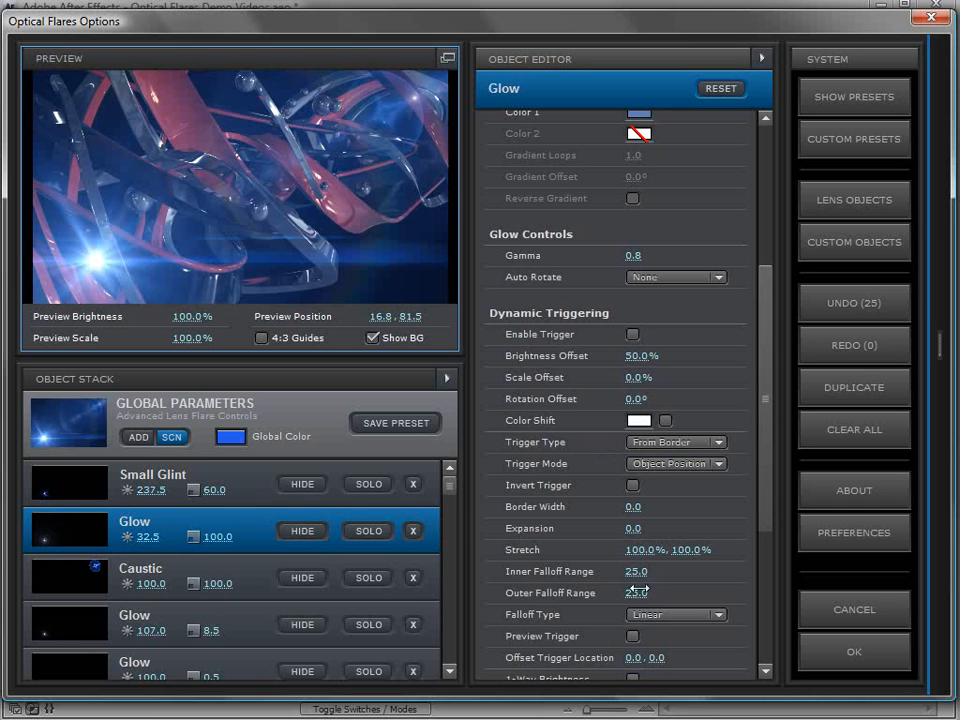
right_click(544, 355)
left_click(592, 417)
Copy the first Glow's whole Dynamic Triggering group and paste it onto the Caustic's Dynamic Triggering group.
right_click(527, 316)
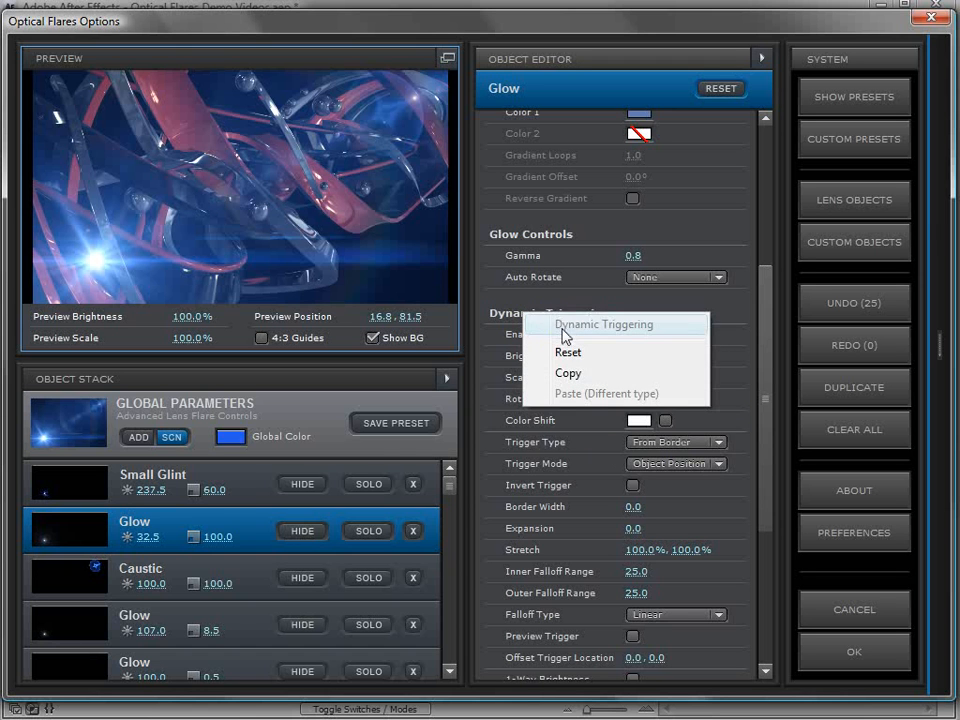
right_click(510, 312)
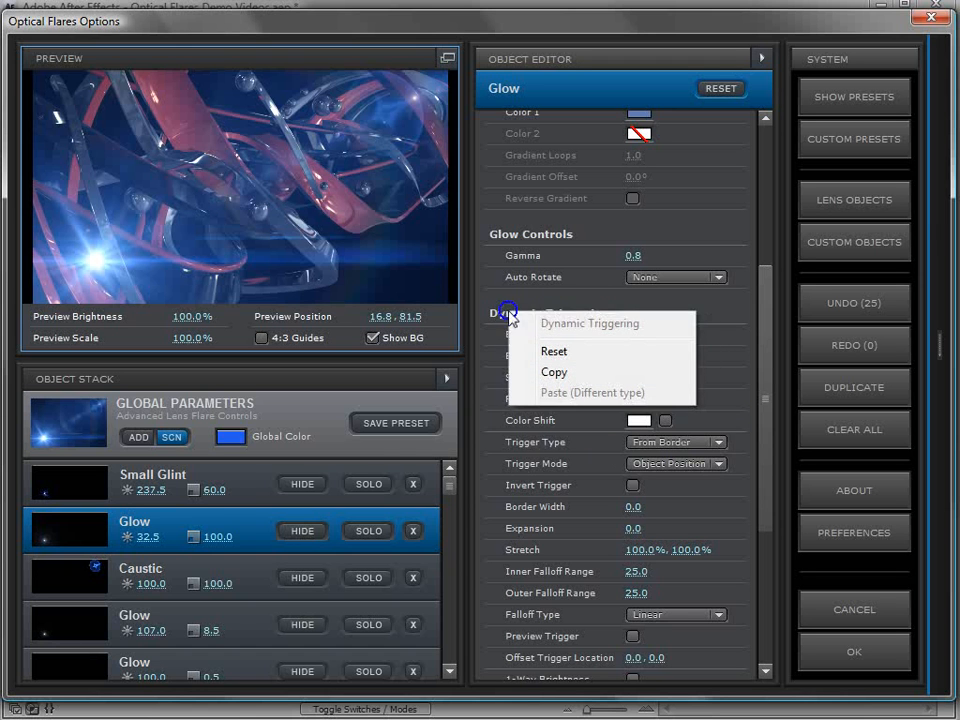
left_click(554, 372)
left_click(274, 568)
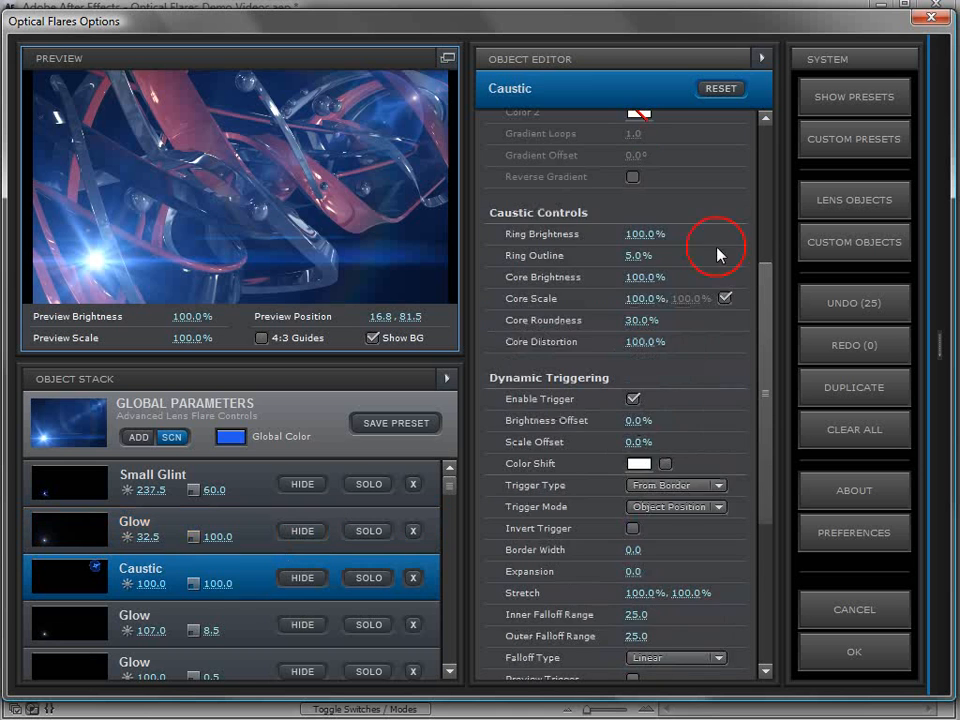
scroll(714, 250, "down", 3)
right_click(528, 252)
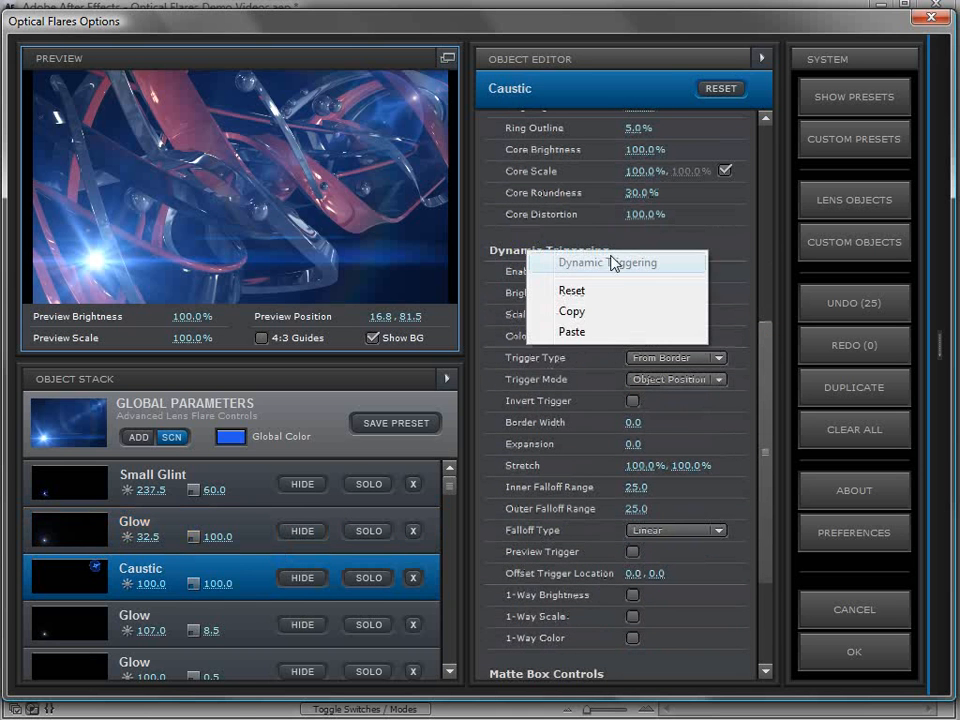
left_click(570, 333)
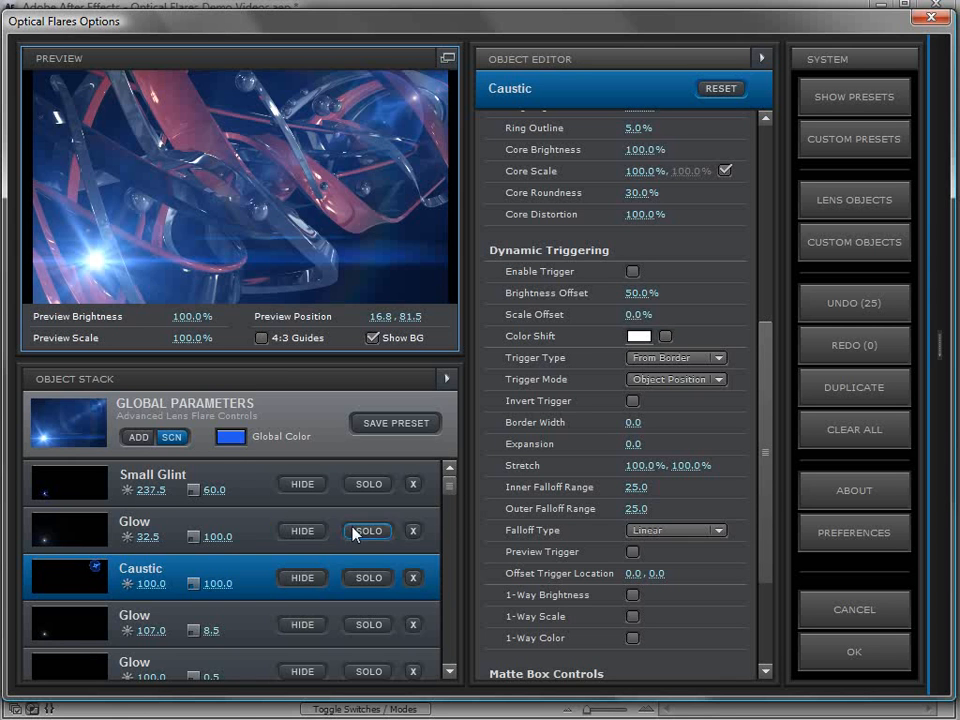
Step the selection up and down through the neighbouring objects in the stack to compare their settings.
key("Up")
key("Up")
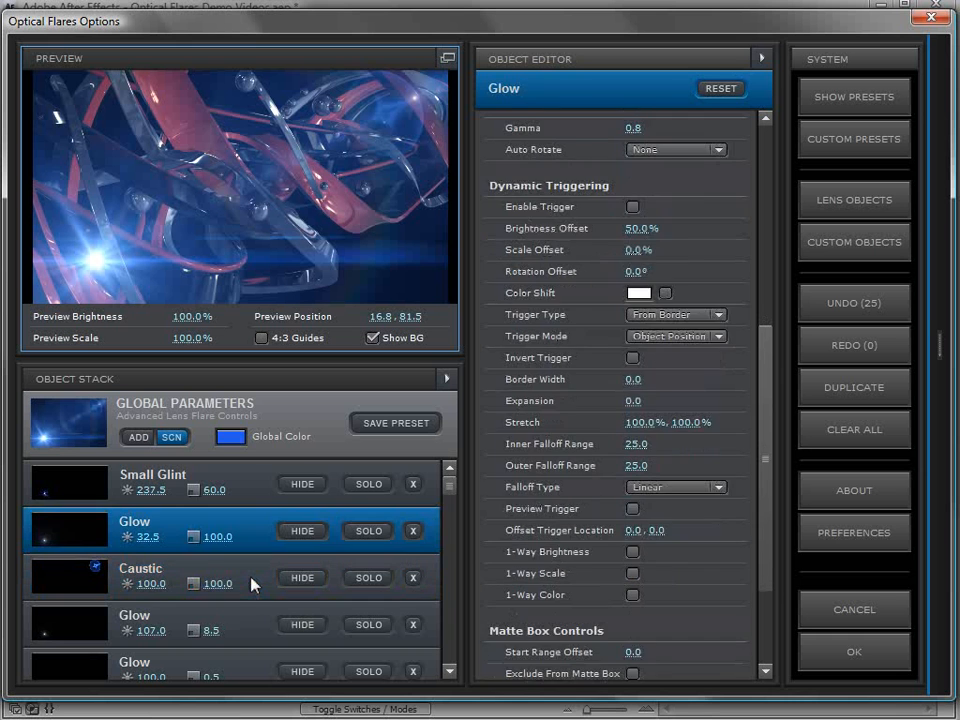
key("Down")
key("Down")
key("Down")
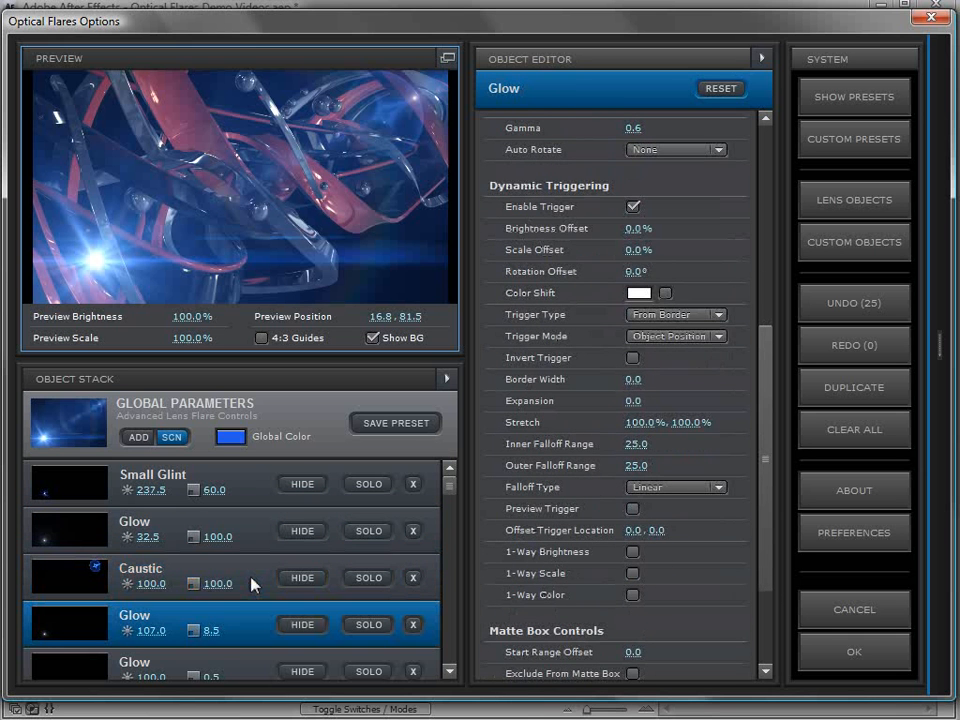
Duplicate the Caustic object and delete the copy, twice in a row.
left_click(250, 585)
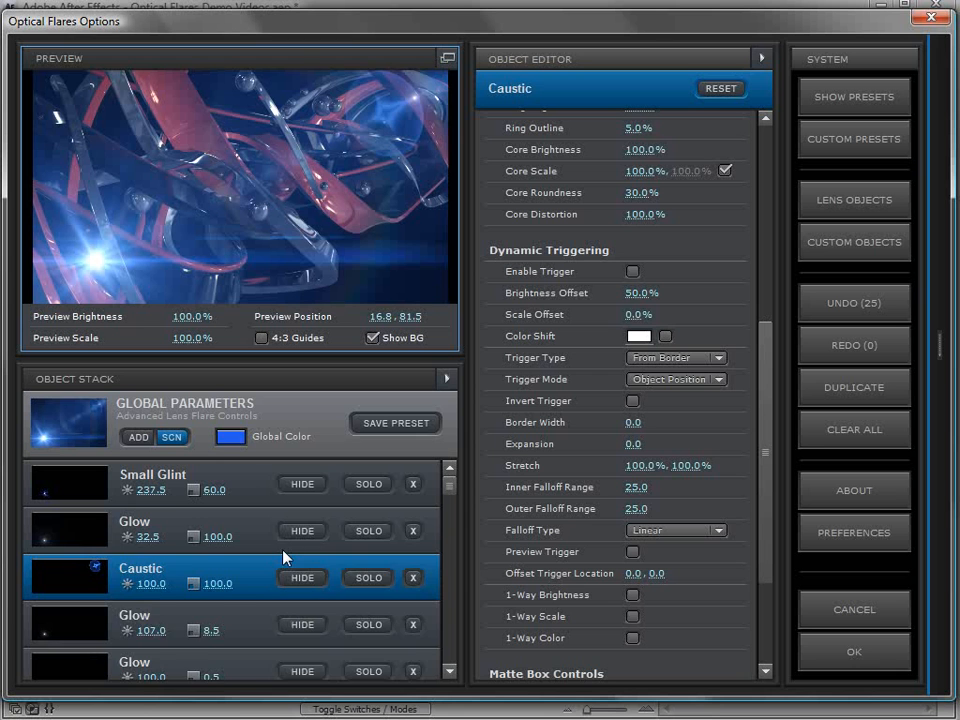
key("ctrl+d")
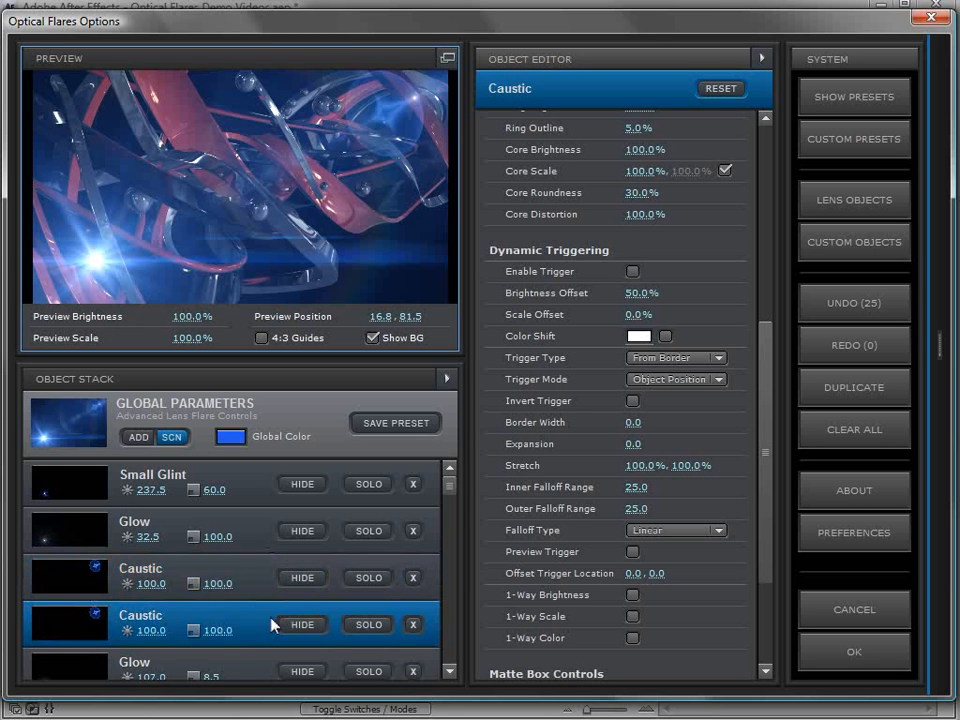
key("Delete")
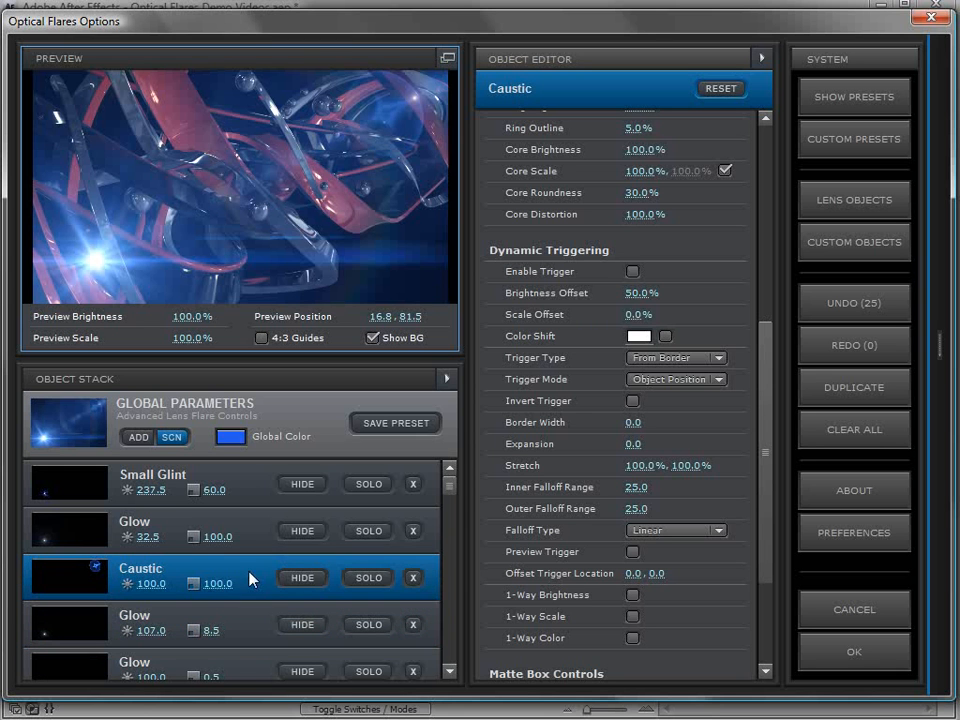
left_click(838, 390)
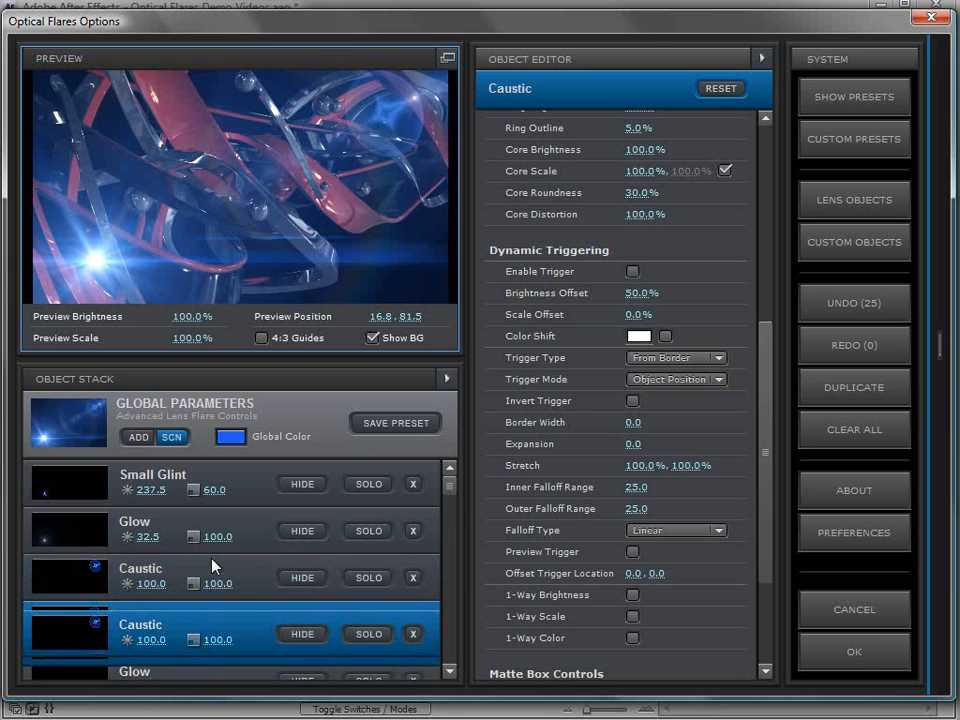
left_click(413, 625)
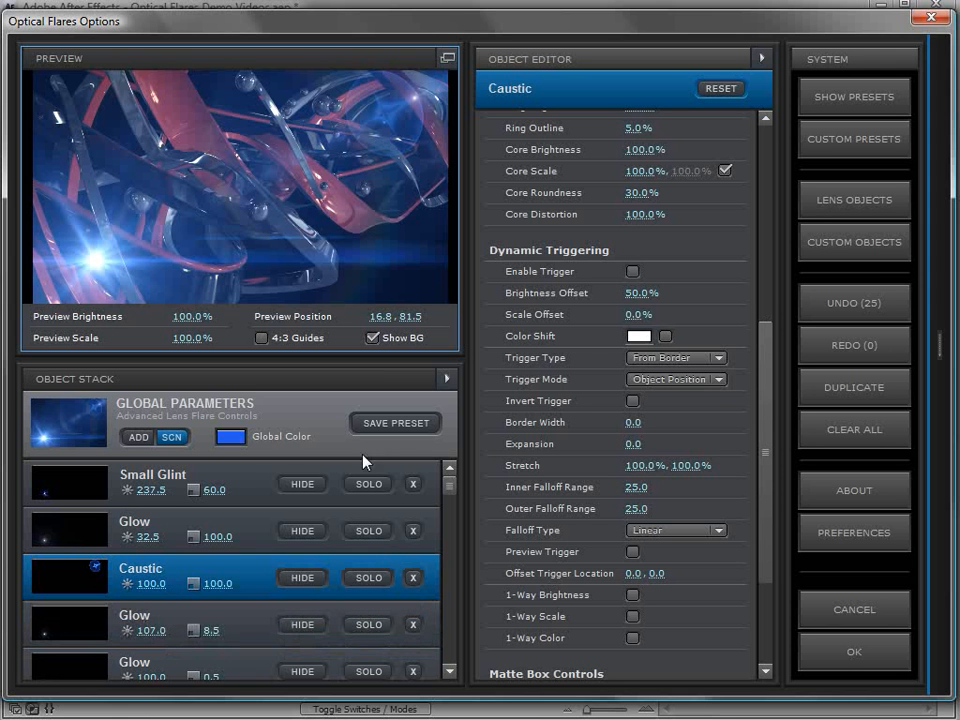
Clear all objects from the flare and hide the background image in the preview.
left_click(822, 430)
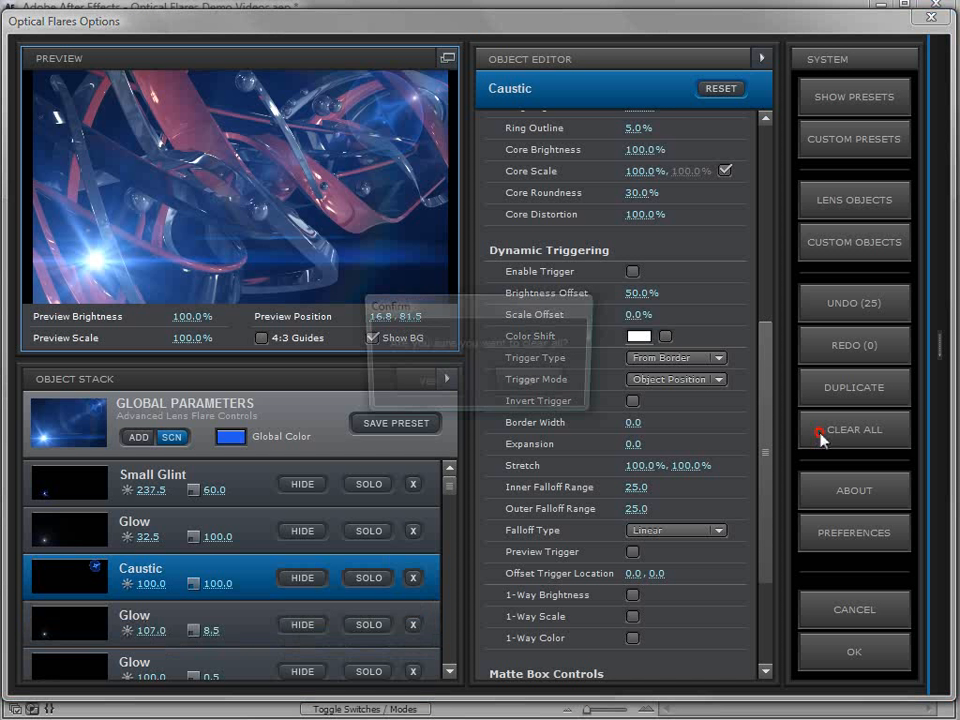
left_click(426, 385)
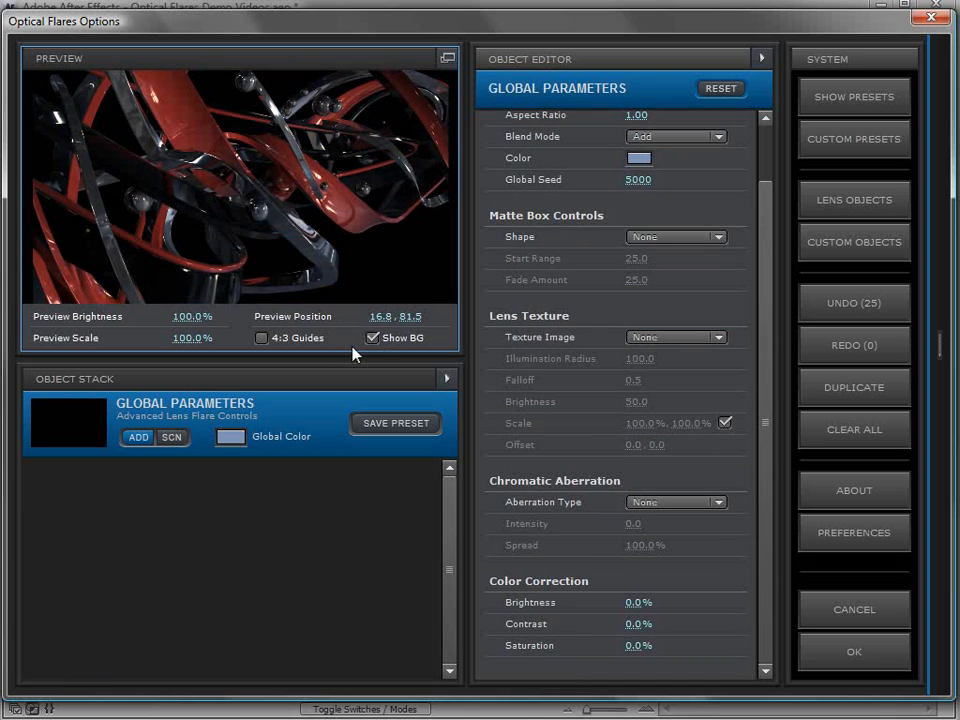
left_click(373, 339)
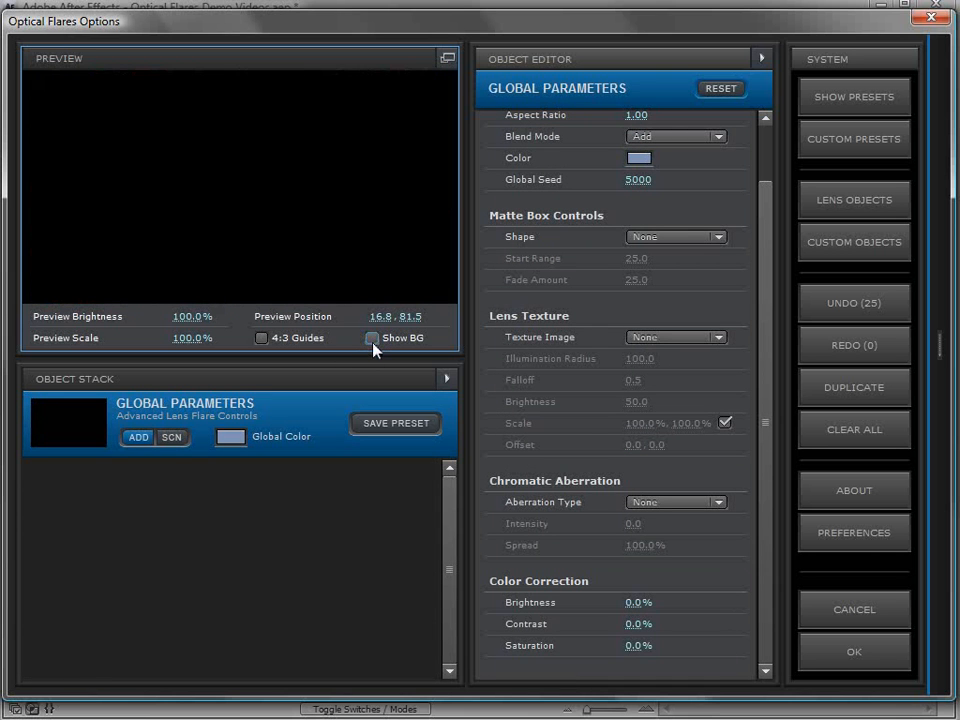
Add a basic Glow object and move the flare in the preview to about 27.2, 41.0.
left_click(830, 198)
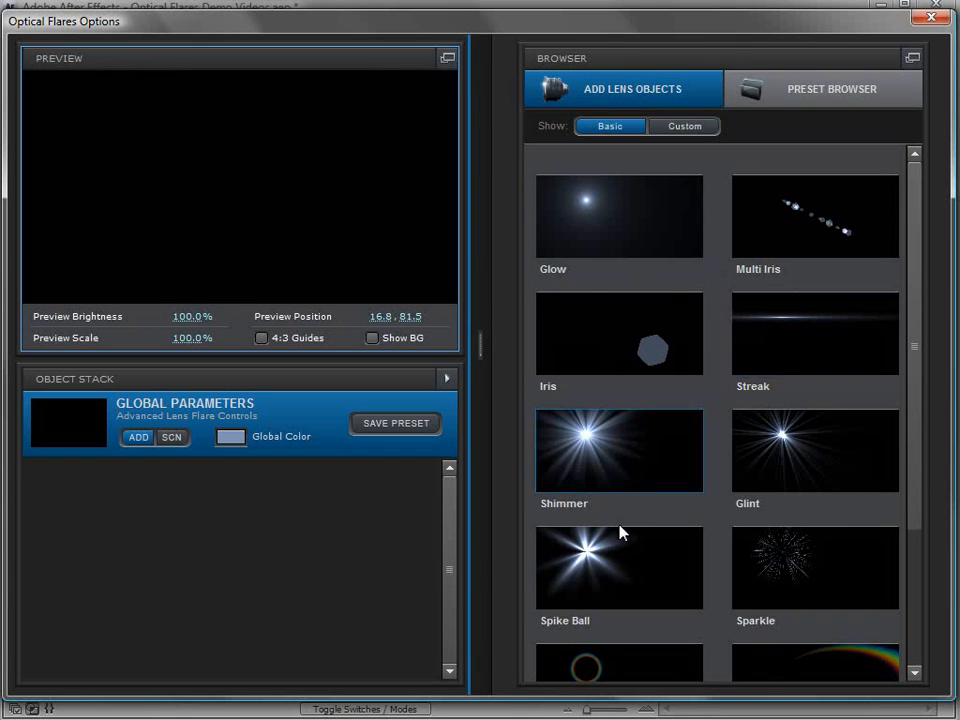
left_click(591, 214)
left_click_drag(71, 266, 140, 165)
Add Multi Iris, Spike Ball and Streak objects and move the flare in the preview to about 30.0, 20.9.
left_click(852, 199)
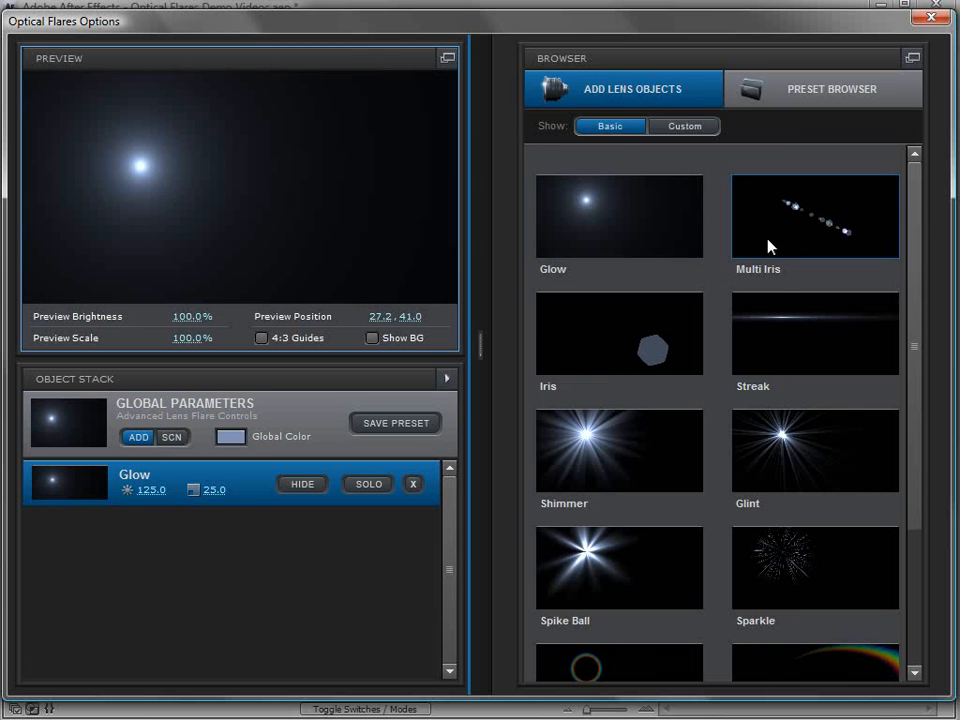
left_click(797, 219)
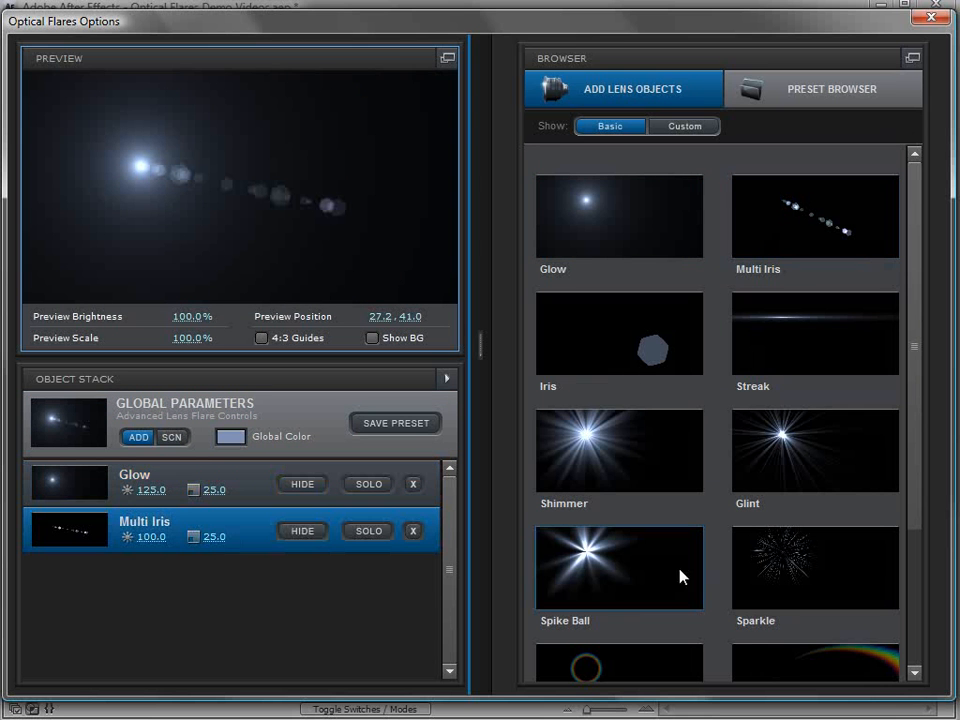
left_click(596, 565)
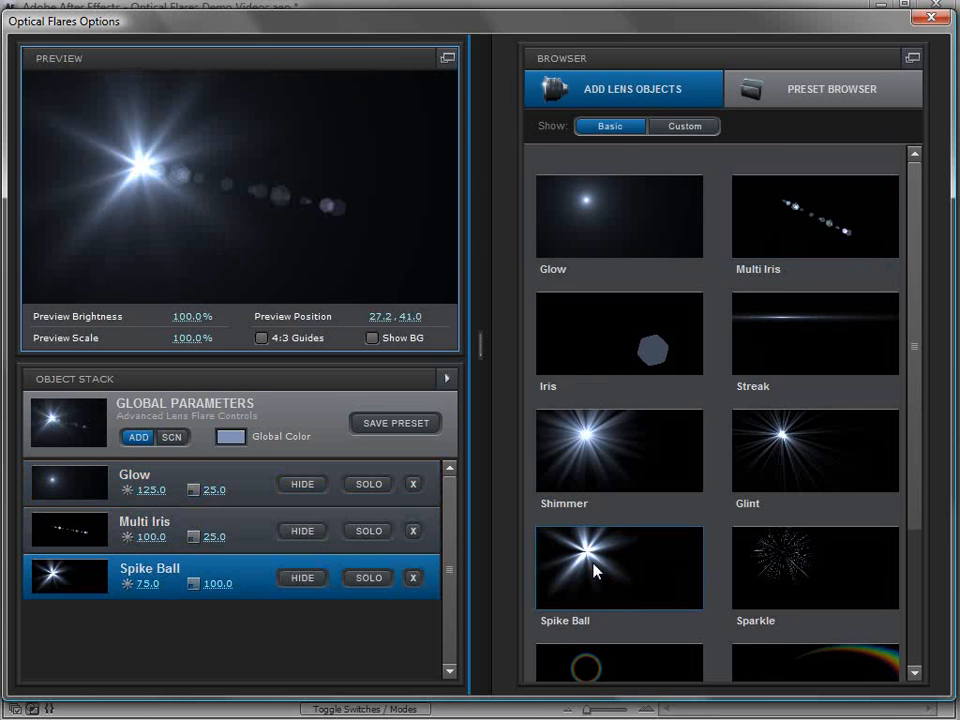
left_click(781, 340)
left_click_drag(149, 169, 154, 120)
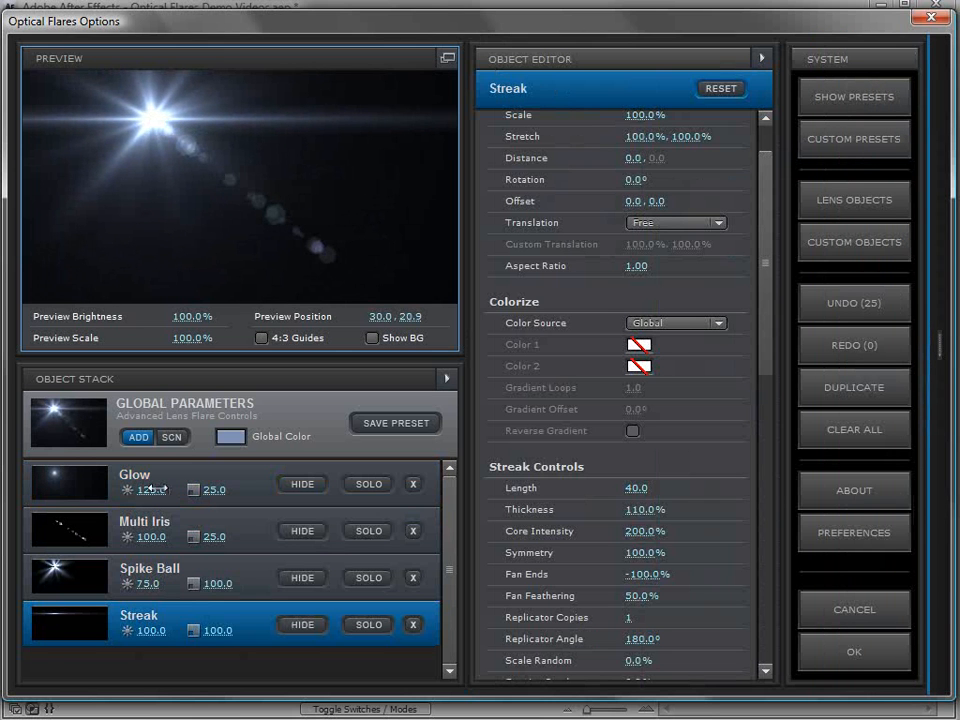
Set Glow brightness to 120.5 and Spike Ball to brightness 65.5 and scale 58.5, with the preview position at about 68.5, 22.9.
mouse_move(140, 490)
left_mouse_down()
mouse_move(118, 493)
mouse_move(145, 490)
left_mouse_up()
left_click_drag(205, 582, 137, 583)
left_click_drag(210, 114, 321, 127)
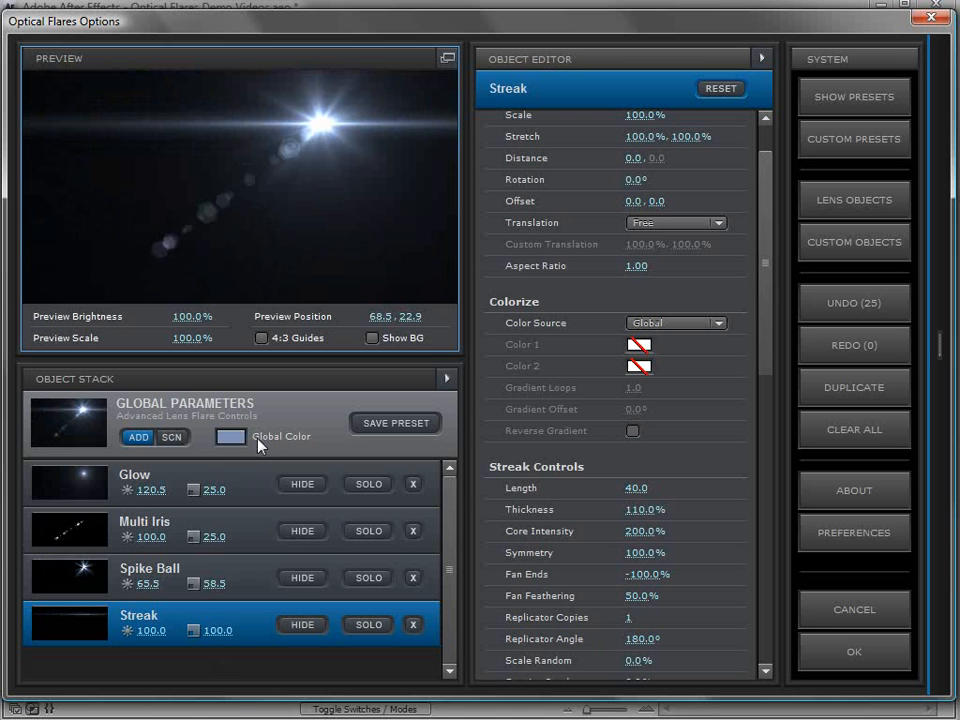
Change the flare's global color to orange and move the flare in the preview to about 60.6, 23.3.
left_click(233, 438)
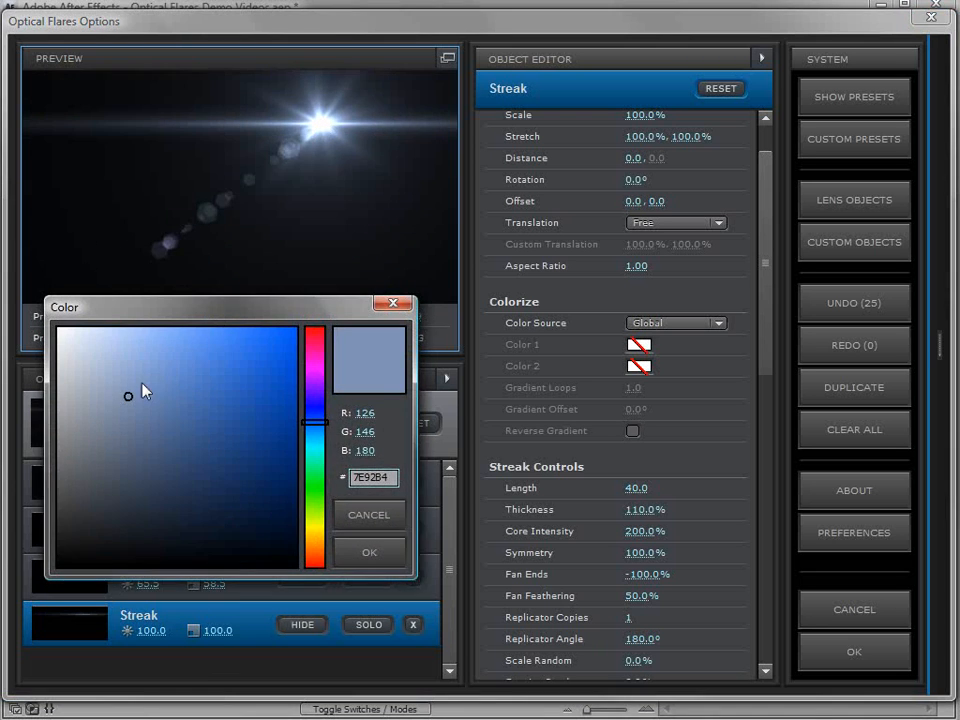
left_click_drag(141, 393, 165, 392)
mouse_move(317, 429)
left_mouse_down()
mouse_move(325, 358)
mouse_move(318, 558)
left_mouse_up()
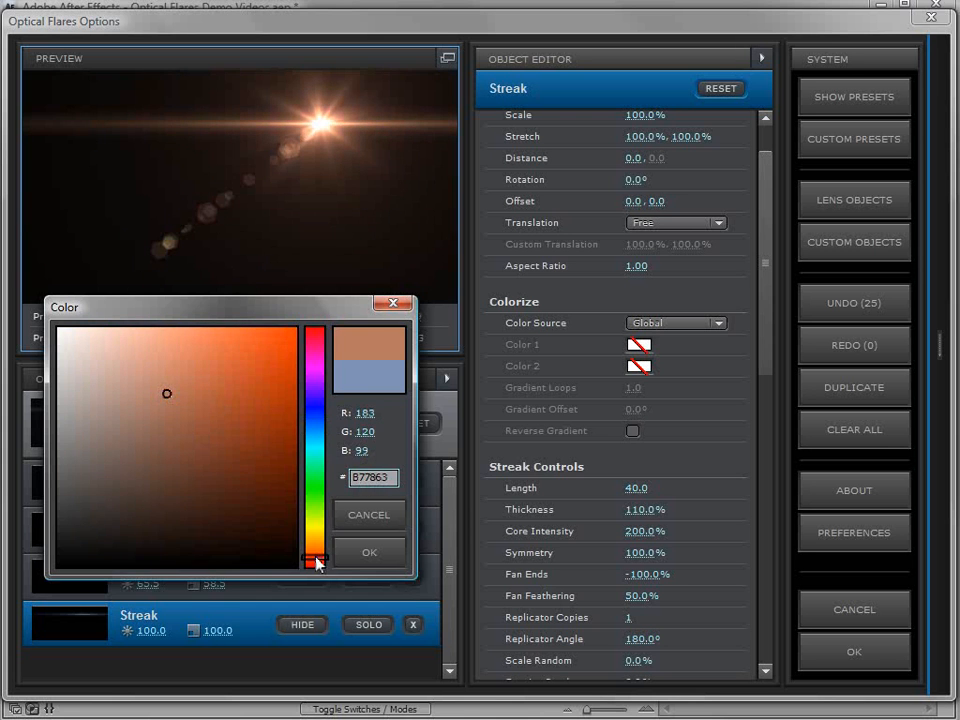
mouse_move(160, 305)
left_mouse_down()
mouse_move(454, 317)
mouse_move(595, 270)
left_mouse_up()
mouse_move(600, 335)
left_mouse_down()
mouse_move(619, 369)
mouse_move(690, 357)
mouse_move(660, 347)
left_mouse_up()
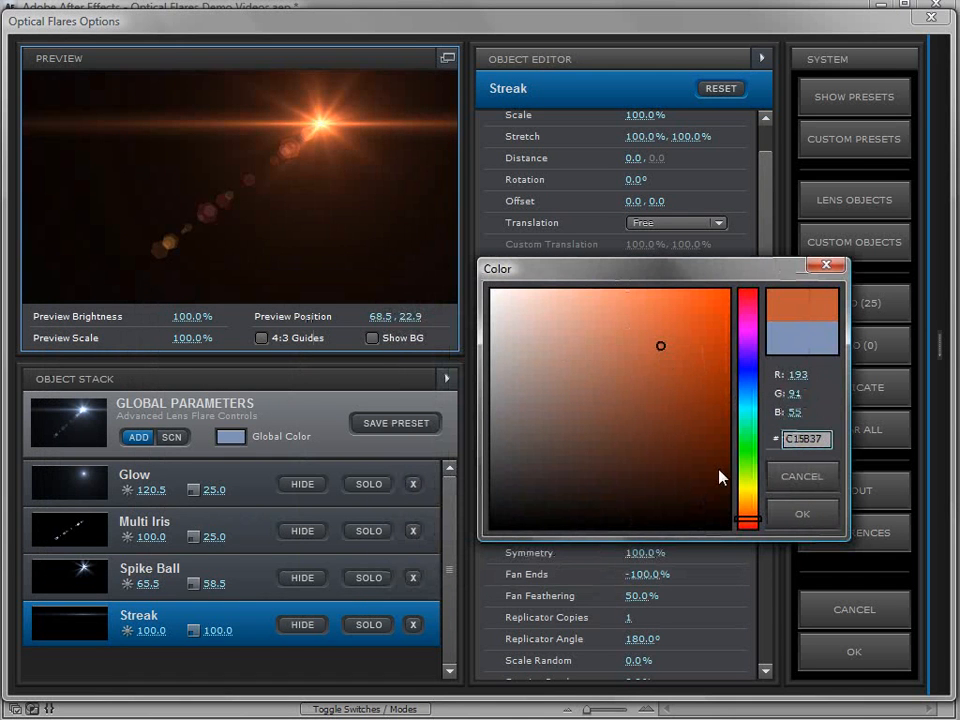
left_click_drag(748, 520, 748, 512)
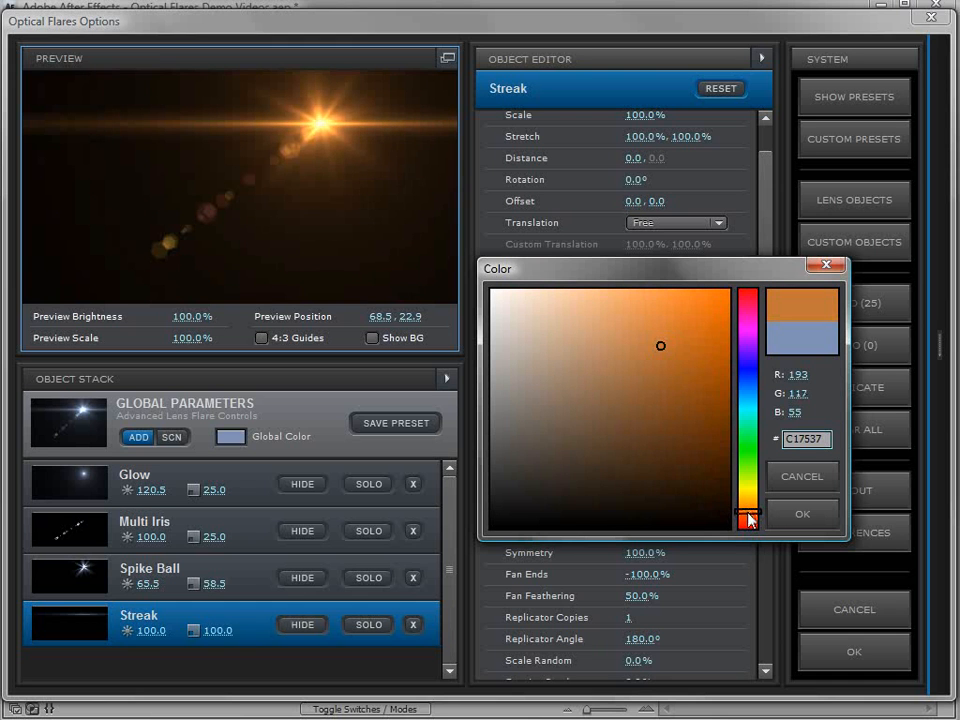
mouse_move(668, 342)
left_mouse_down()
mouse_move(677, 338)
mouse_move(647, 326)
left_mouse_up()
left_click(791, 516)
left_click_drag(251, 107, 147, 105)
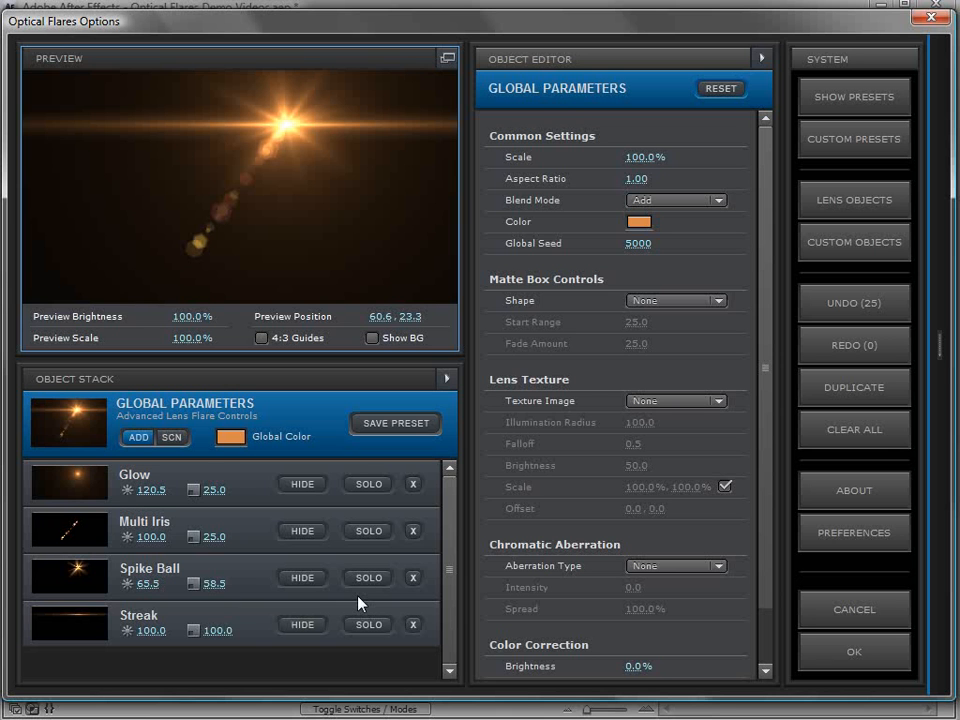
Switch the Streak's color source to Custom and set its Color 1 to a saturated blue.
left_click(247, 625)
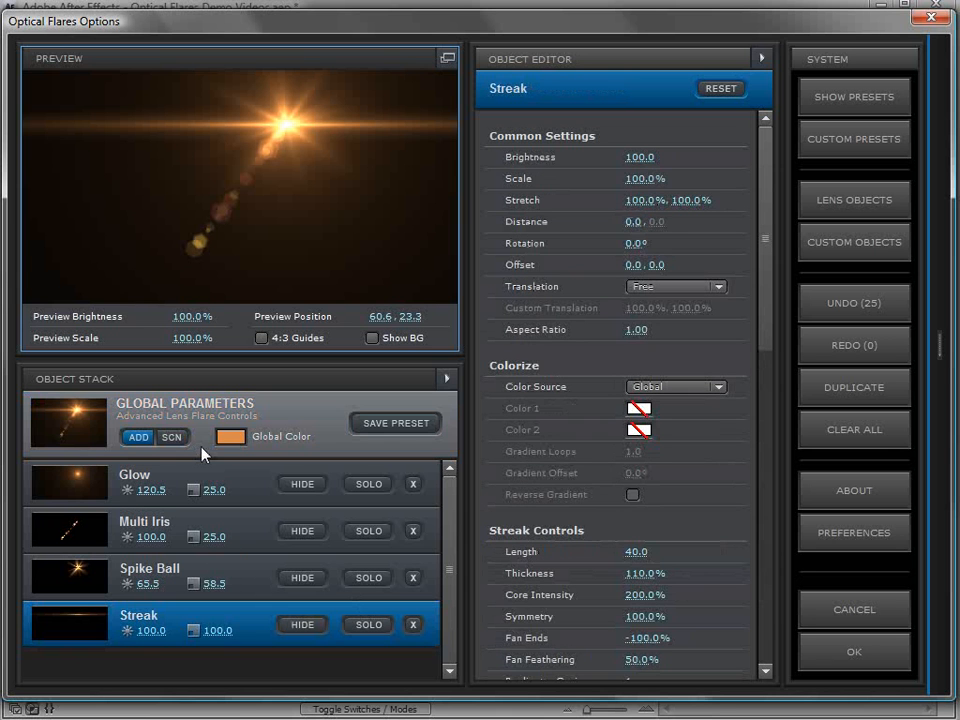
left_click(693, 388)
left_click(688, 412)
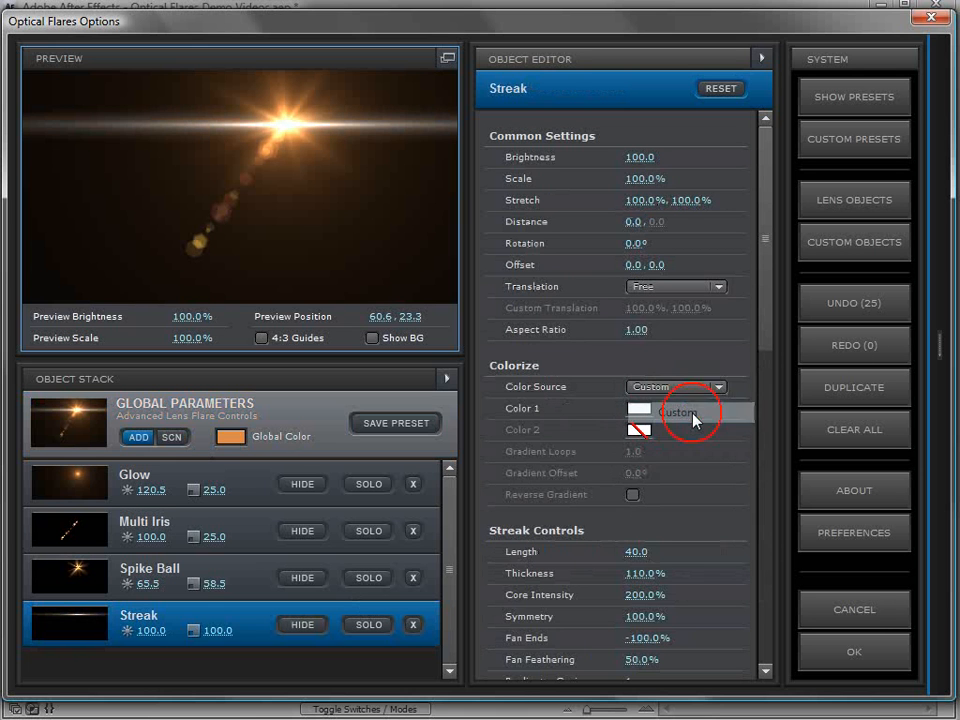
left_click(638, 410)
left_click(724, 397)
left_click_drag(666, 315, 677, 353)
left_click_drag(725, 404, 729, 399)
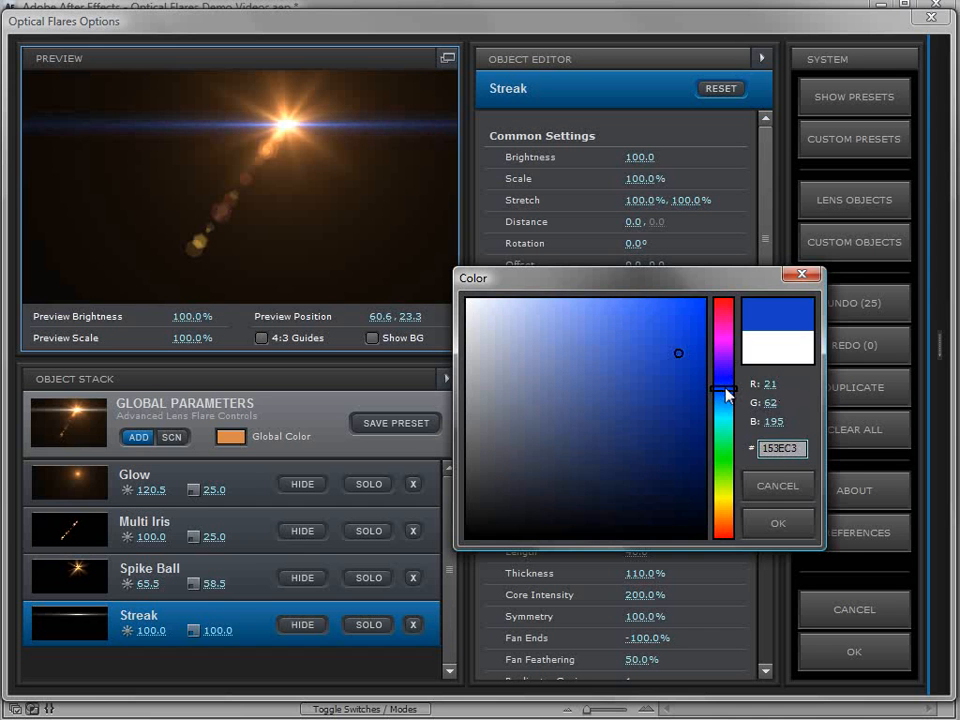
left_click(770, 525)
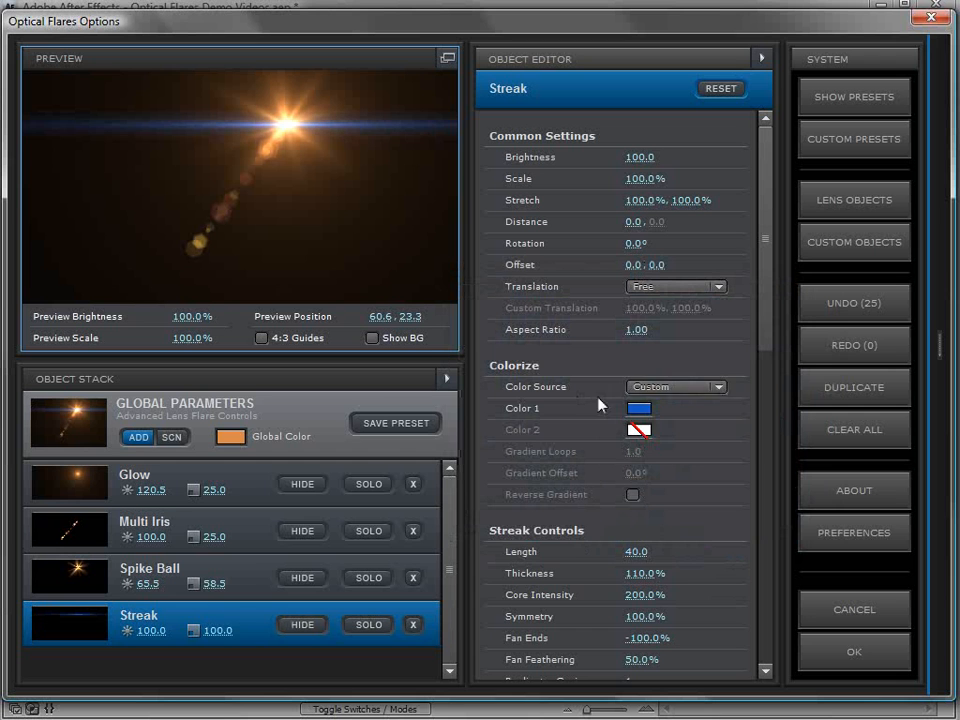
Compare the Streak's Global and Custom color sources, keep Custom blue, and make the global color a deeper orange.
left_click(660, 387)
left_click(680, 388)
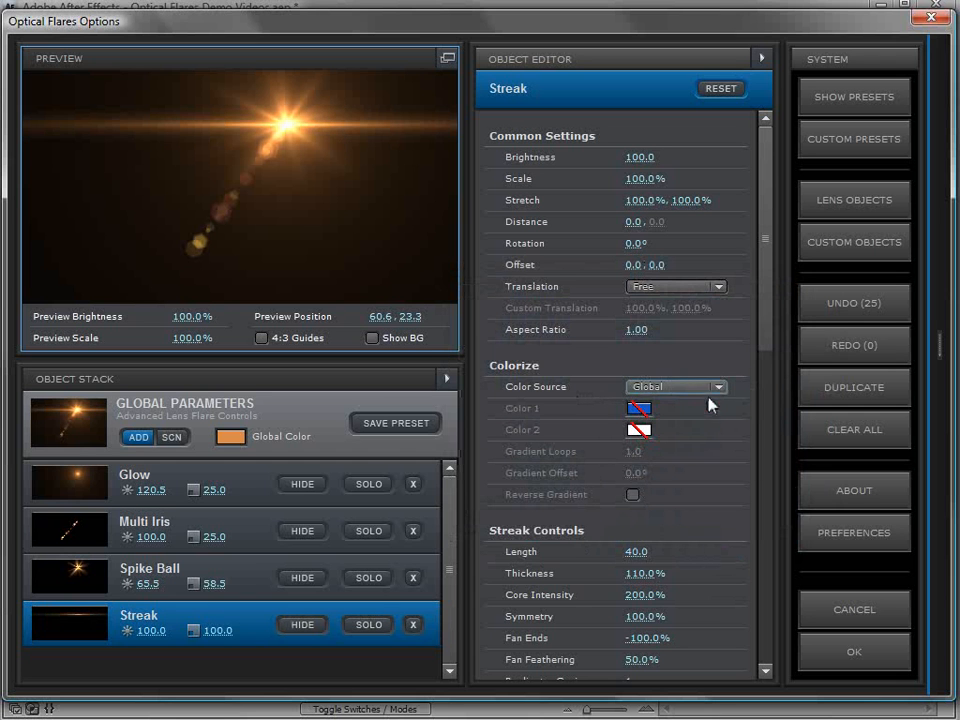
left_click(637, 408)
left_click_drag(655, 285, 461, 450)
mouse_move(499, 514)
left_mouse_down()
mouse_move(497, 501)
mouse_move(499, 515)
left_mouse_up()
left_click(585, 689)
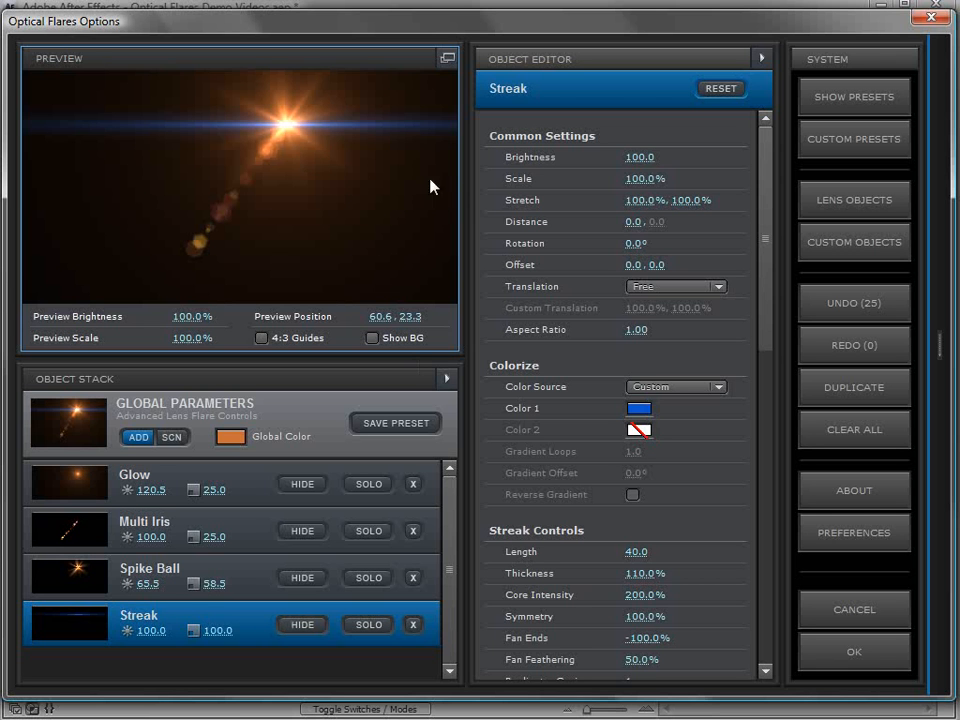
Look through the preset folders and the basic lens objects in the browser.
left_click(821, 100)
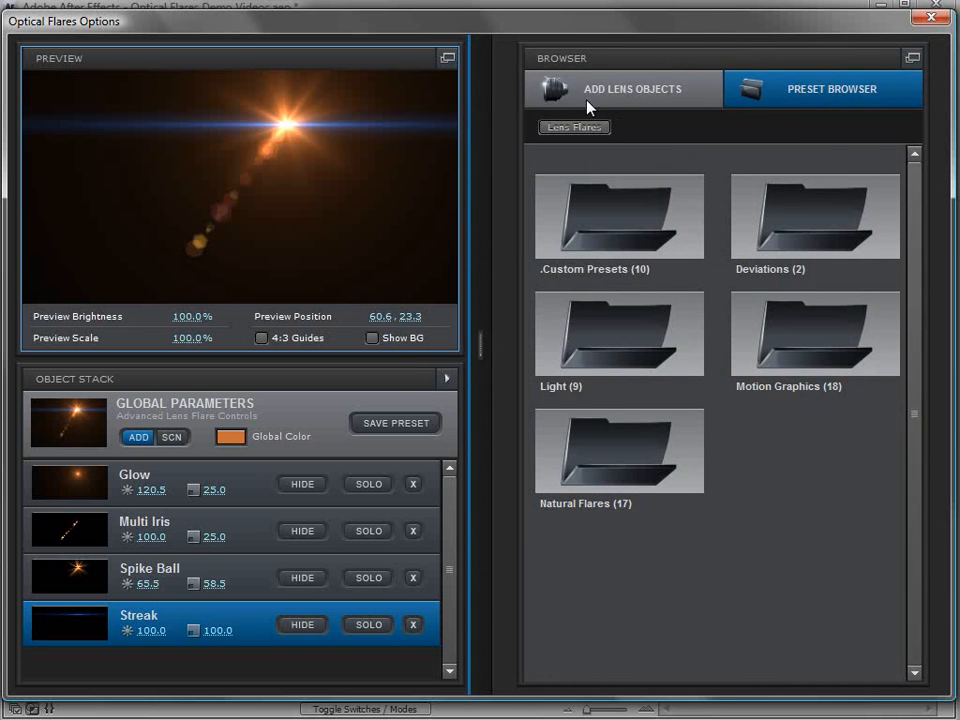
left_click(480, 98)
key("space")
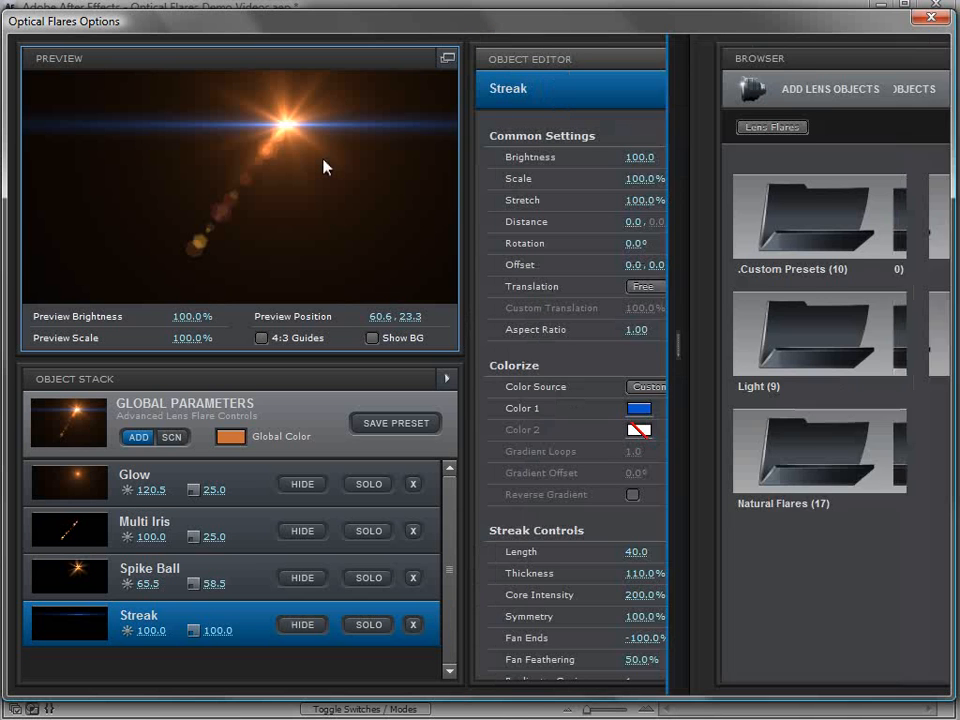
left_click(660, 95)
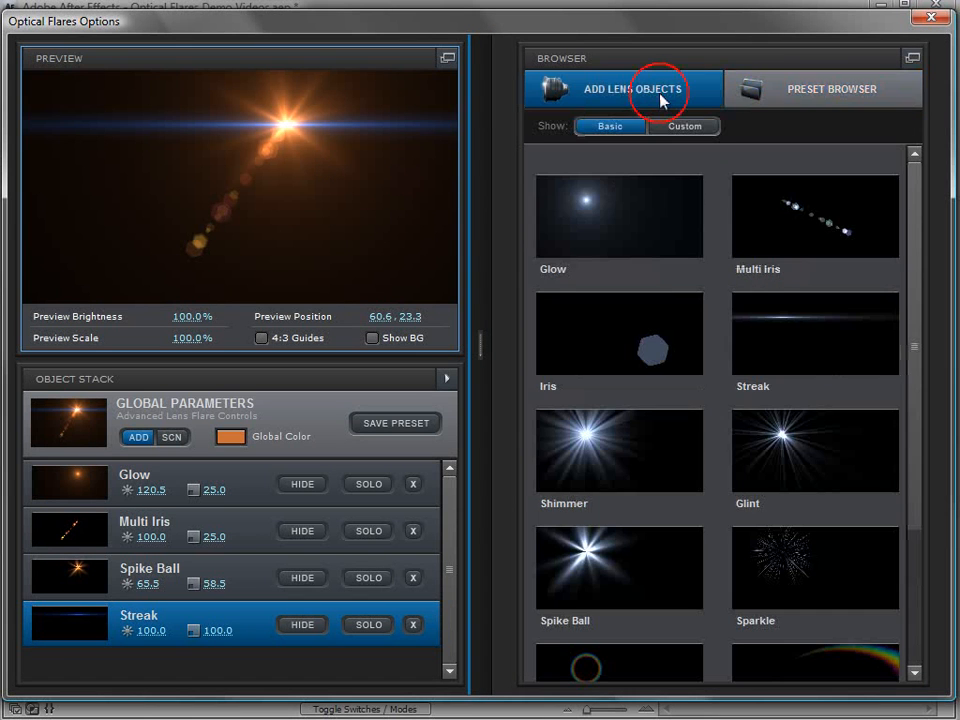
left_click(840, 91)
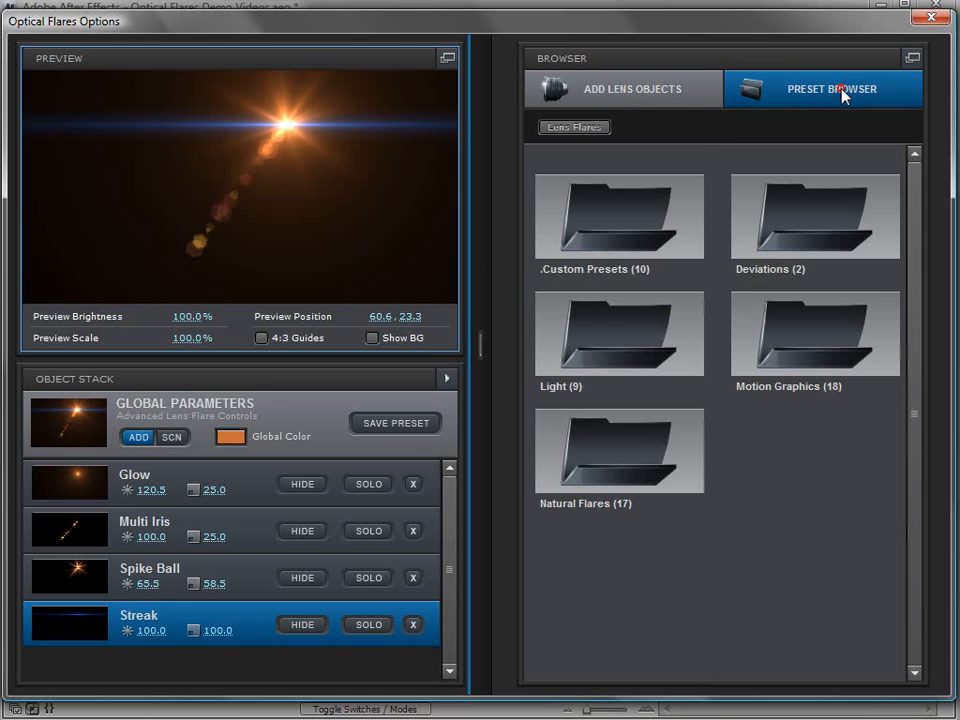
left_click(658, 92)
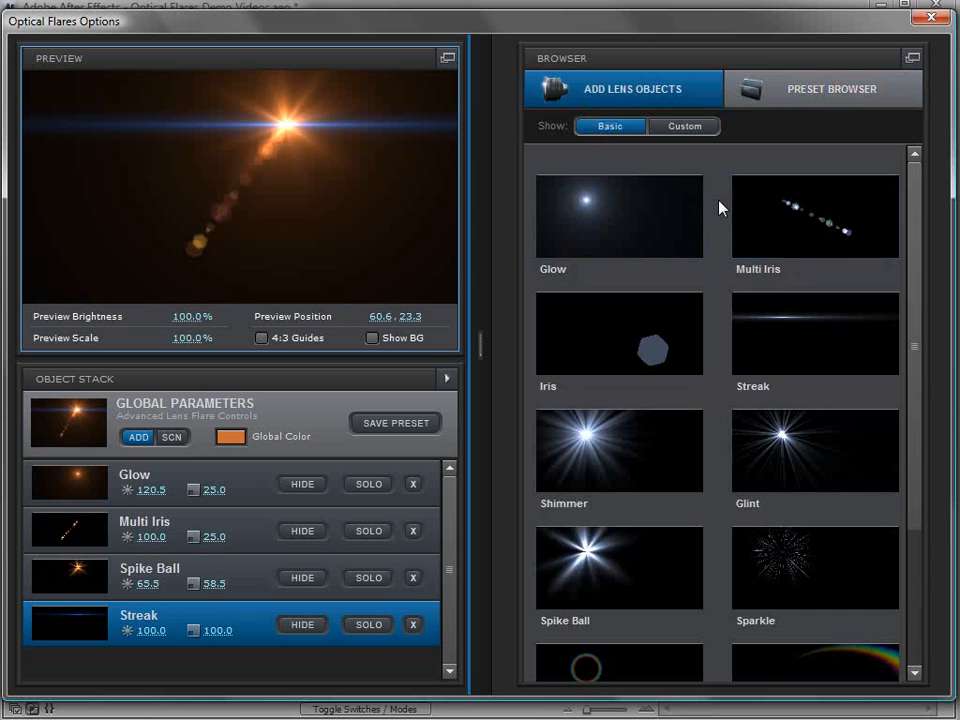
Add the Golden Glint custom object to the flare and move the flare in the preview to about 69.2, 61.0.
left_click(686, 127)
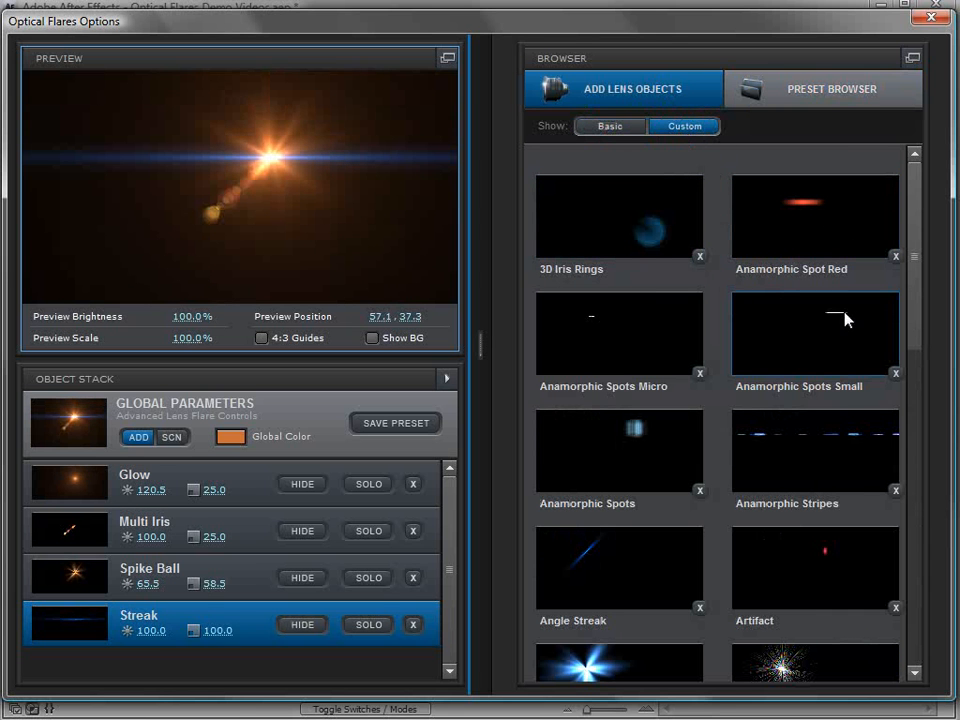
mouse_move(917, 311)
left_mouse_down()
mouse_move(926, 439)
mouse_move(917, 435)
left_mouse_up()
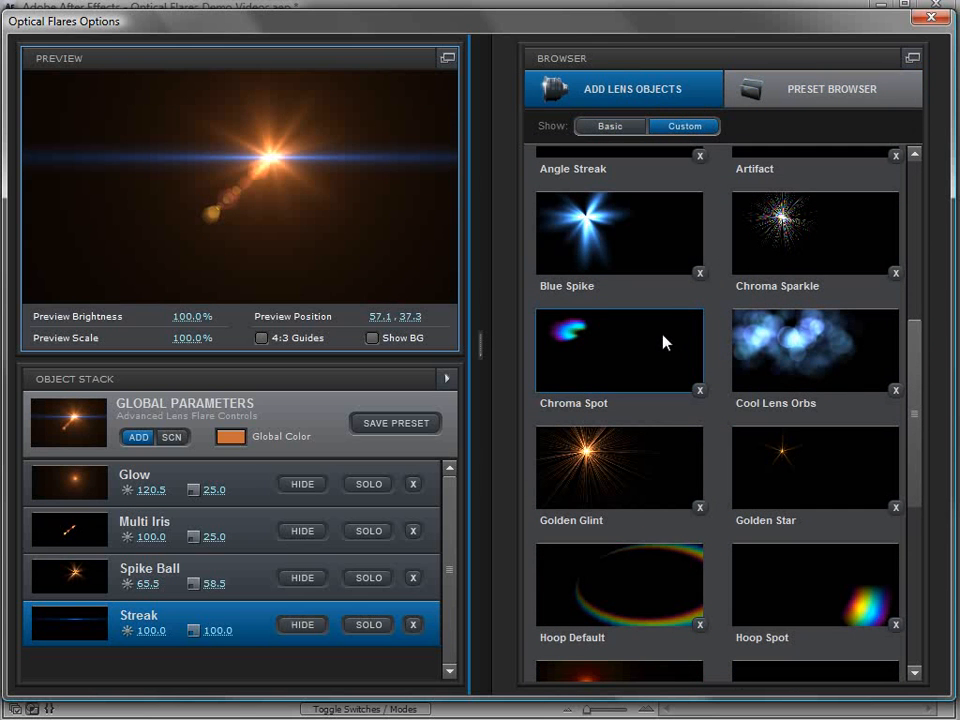
left_click(605, 450)
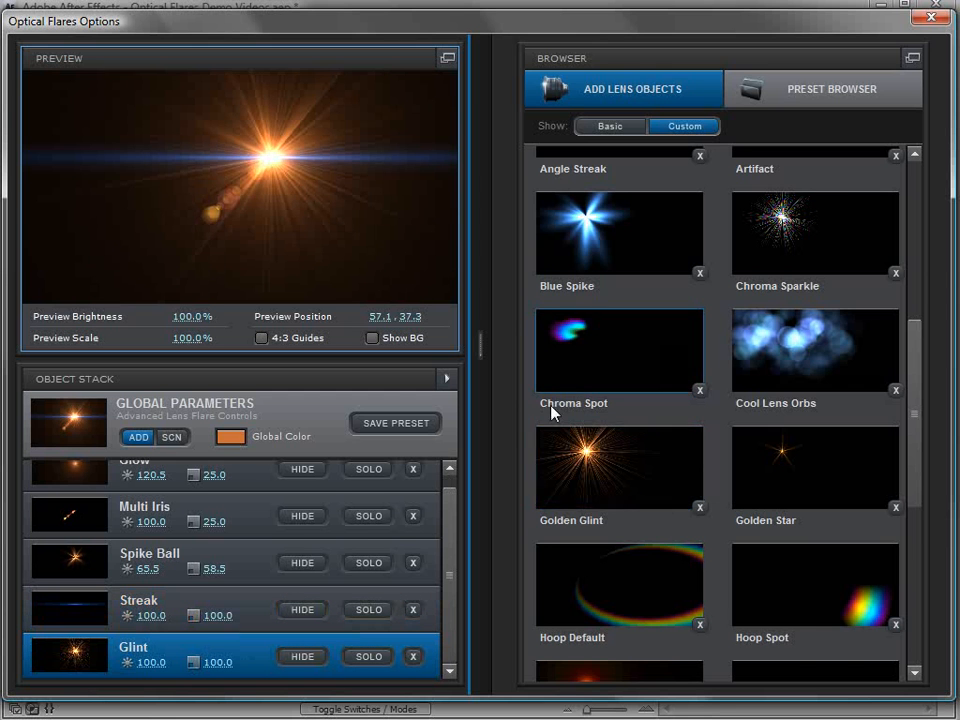
left_click_drag(274, 163, 320, 178)
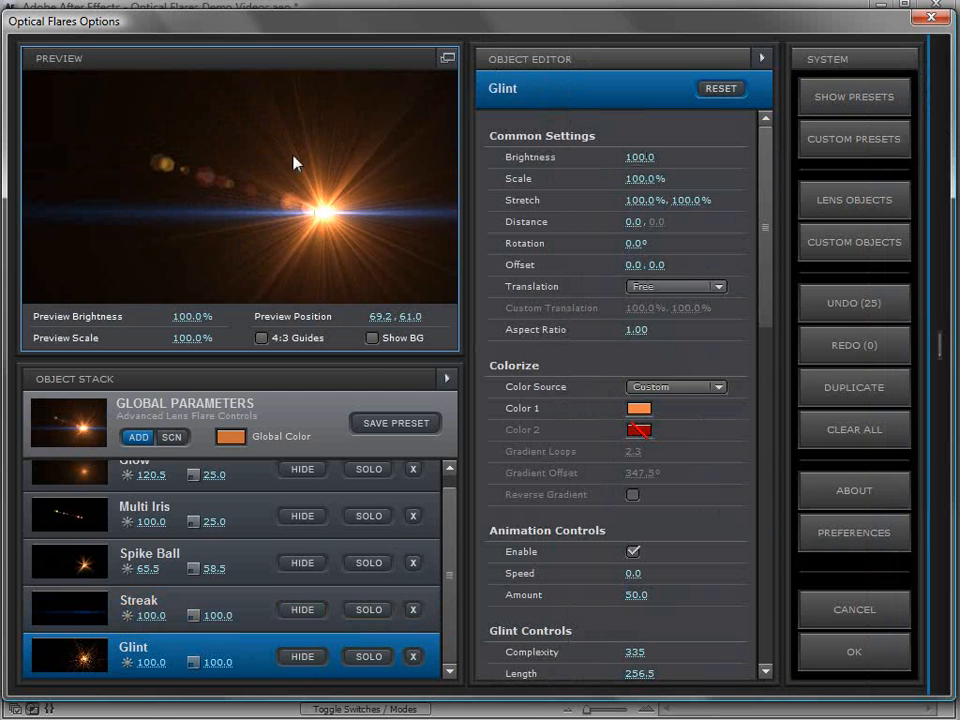
Isolate the Spike Ball and set its complexity to 29 and length to 149.0, with the preview position at about 58.8, 37.8.
scroll(445, 615, "up", 1)
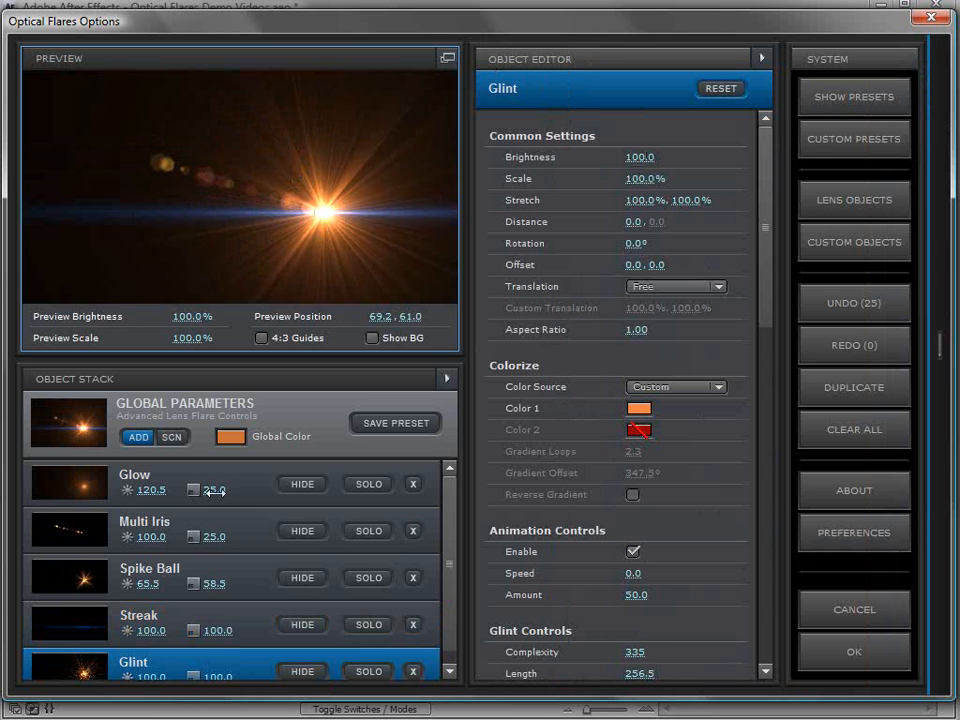
left_click(246, 579)
left_click(379, 580)
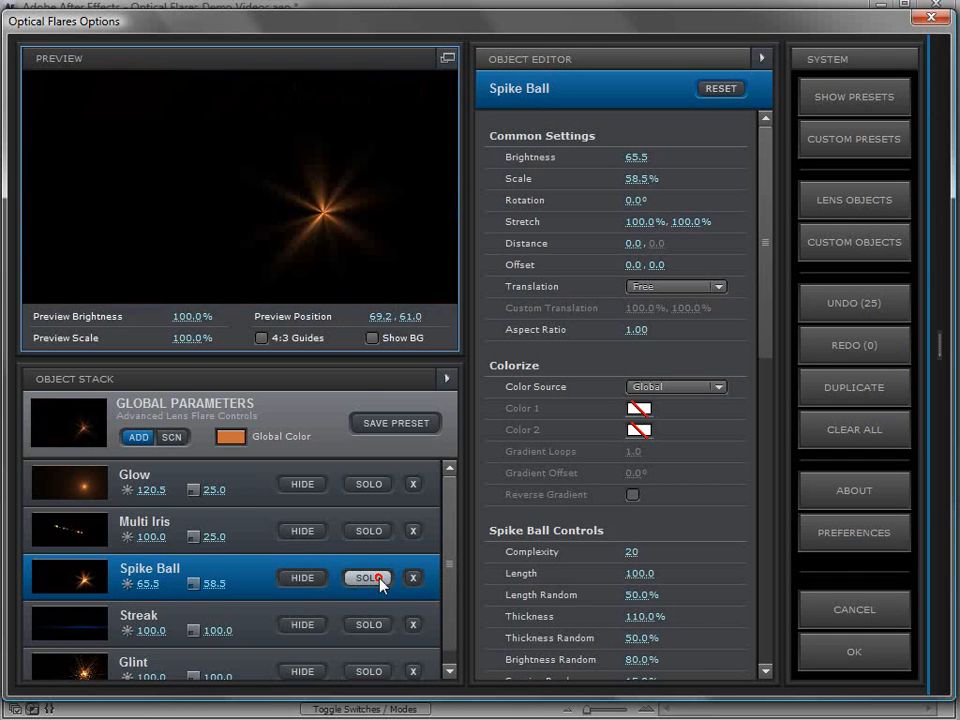
left_click_drag(328, 218, 283, 164)
left_click_drag(634, 551, 680, 555)
left_click_drag(762, 254, 762, 310)
left_click_drag(640, 443, 718, 446)
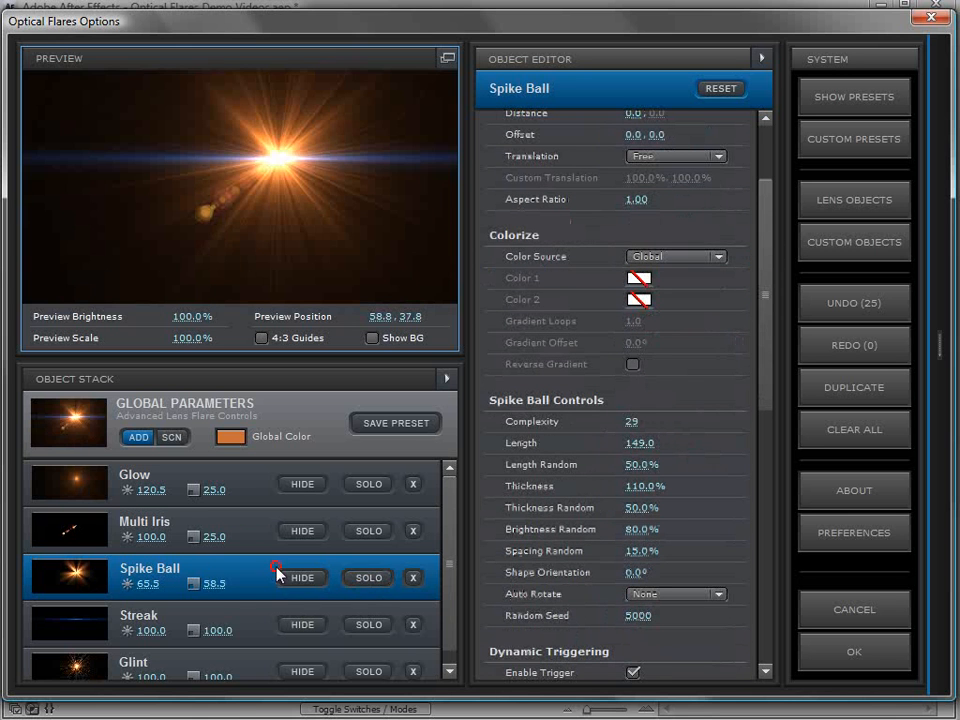
Remove the Glint object from the stack and move the flare in the preview to about 26.9, 72.7.
right_click(237, 568)
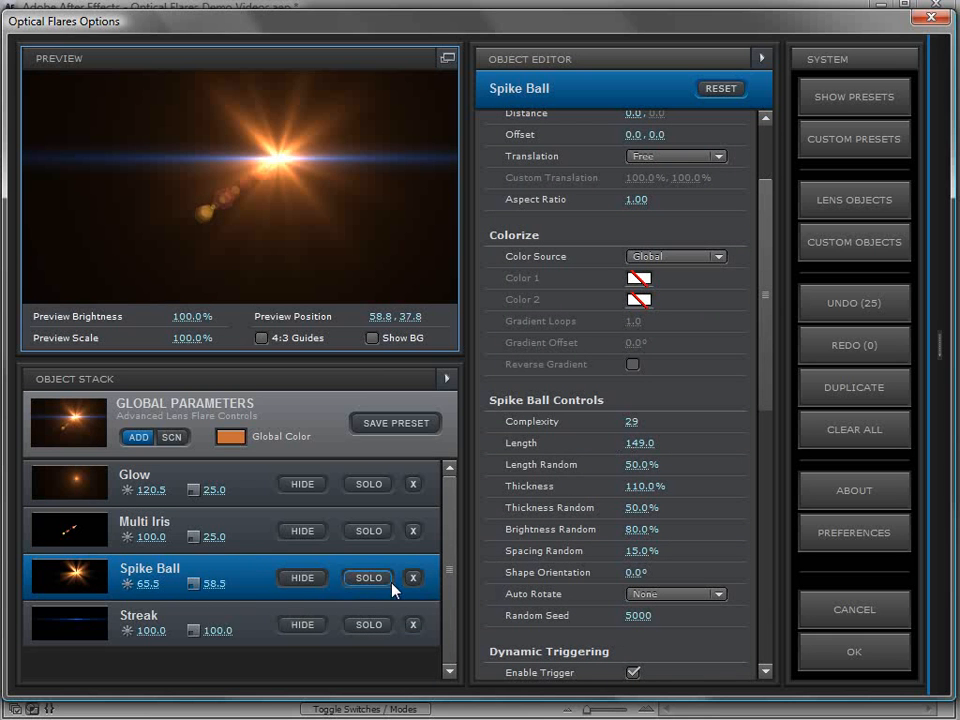
left_click(307, 125)
left_click(287, 134)
left_click_drag(287, 134, 139, 239)
Save the flare as a preset named "Cool Flare" in the .Custom Presets folder.
left_click(396, 423)
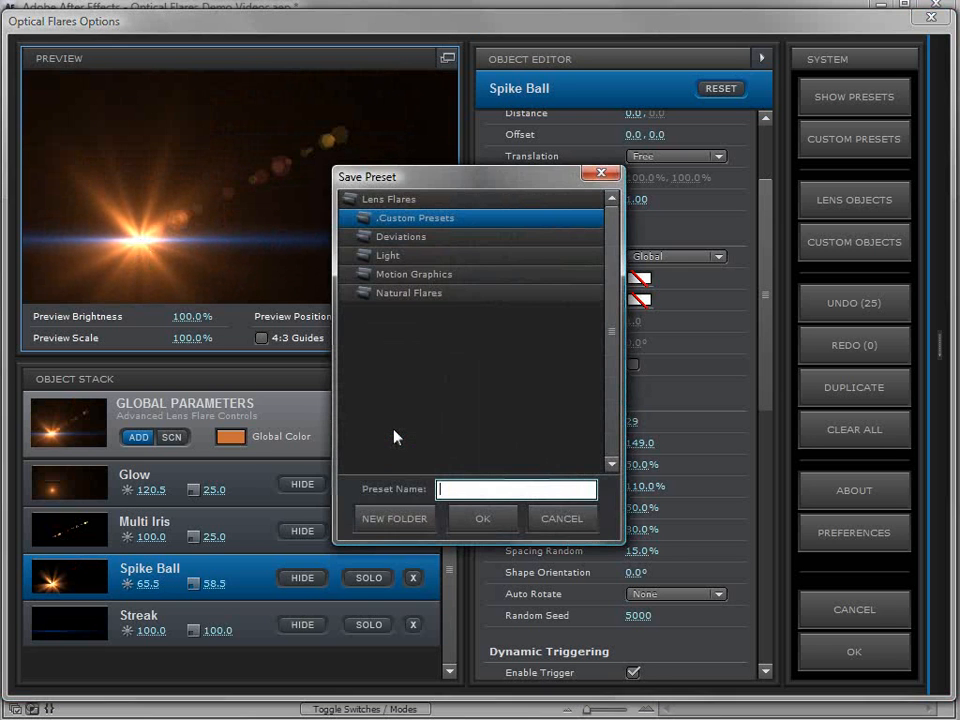
type("Cool Flare")
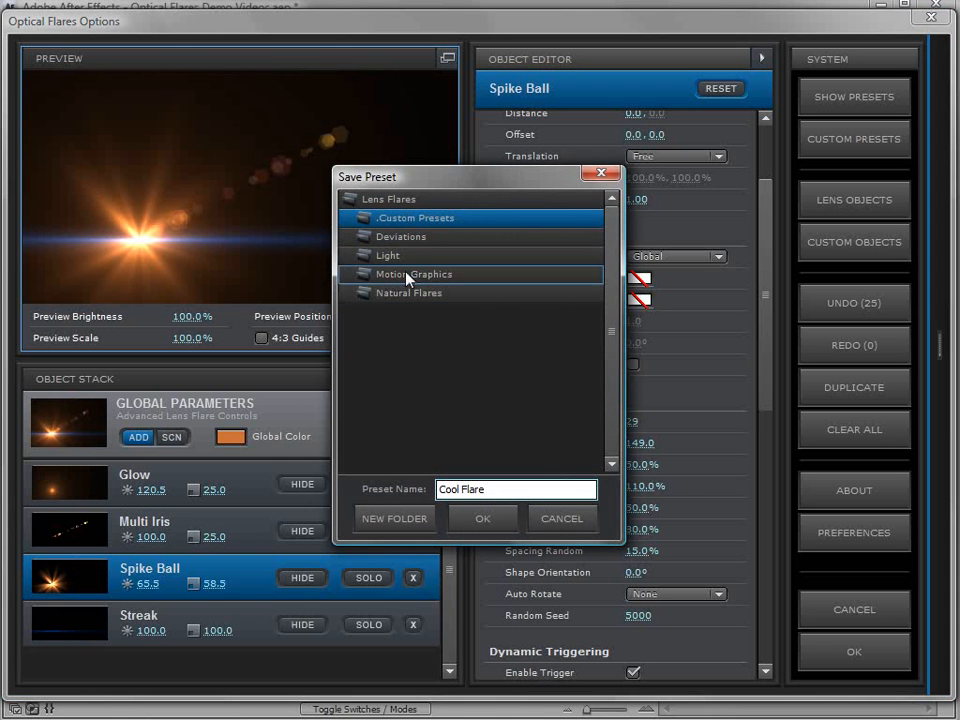
left_click(364, 240)
left_click(396, 258)
left_click(396, 274)
left_click(396, 293)
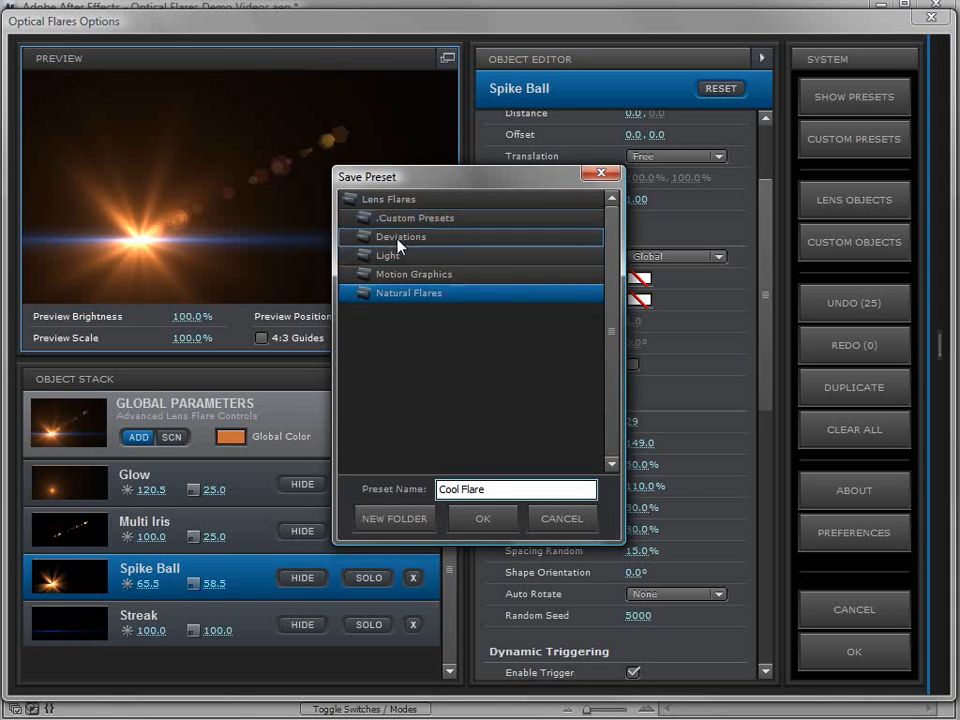
left_click(370, 218)
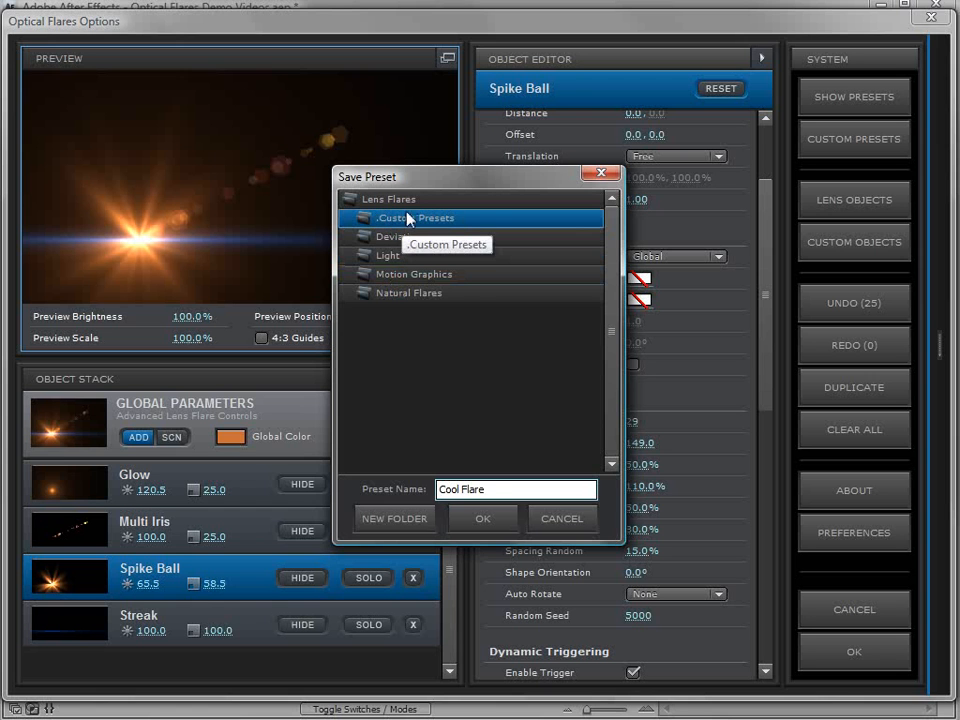
left_click(471, 529)
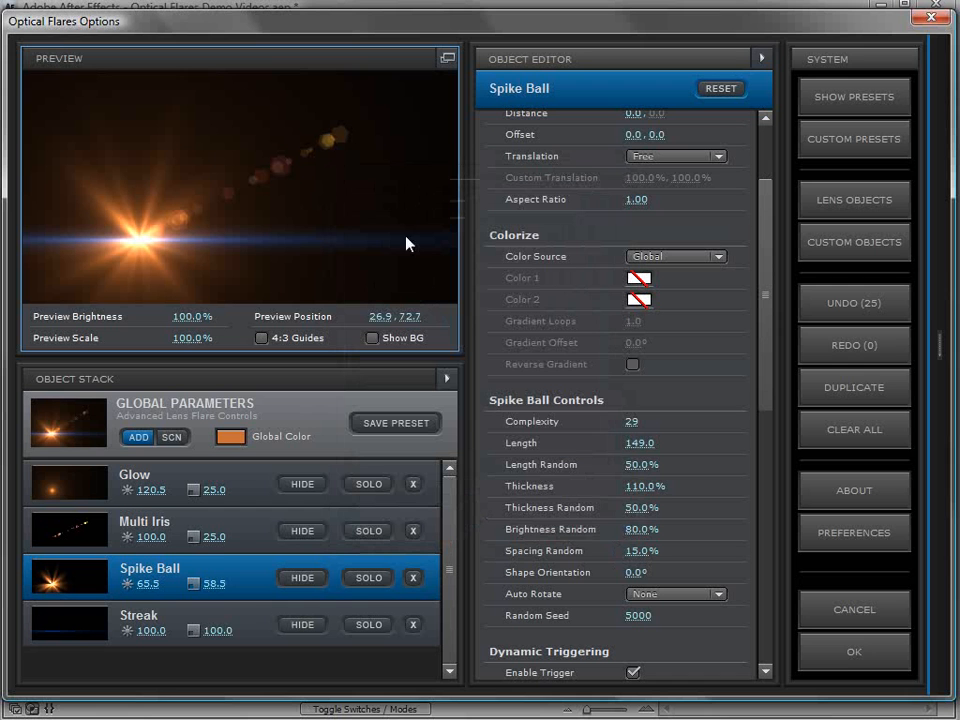
Load the Bay preset from the Natural Flares folder and move the flare in the preview to about 27.6, 37.3.
left_click(840, 103)
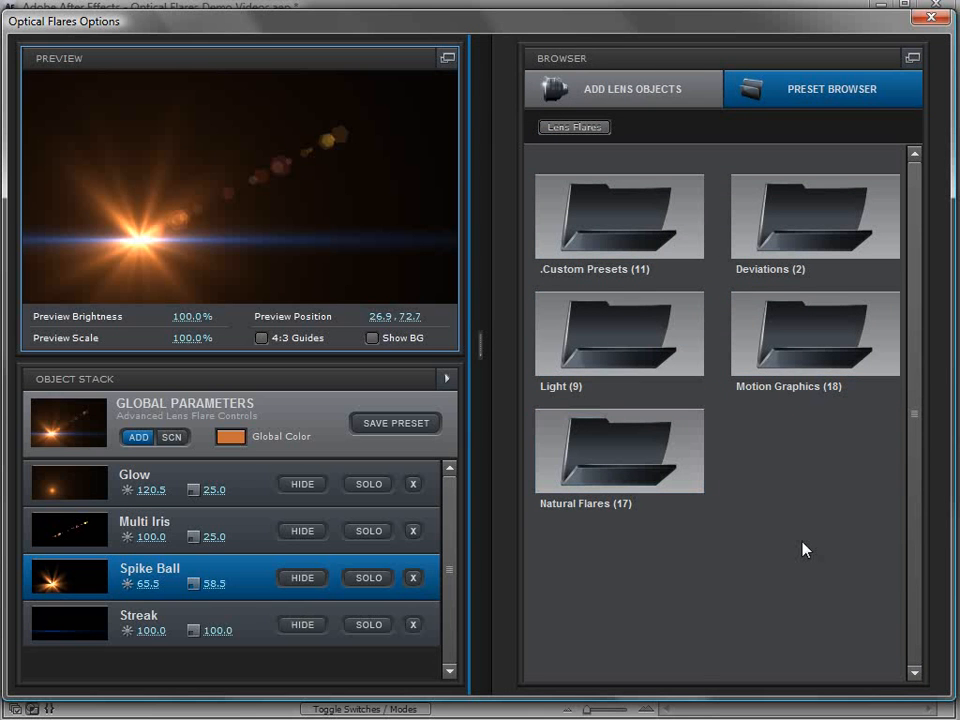
left_click(630, 454)
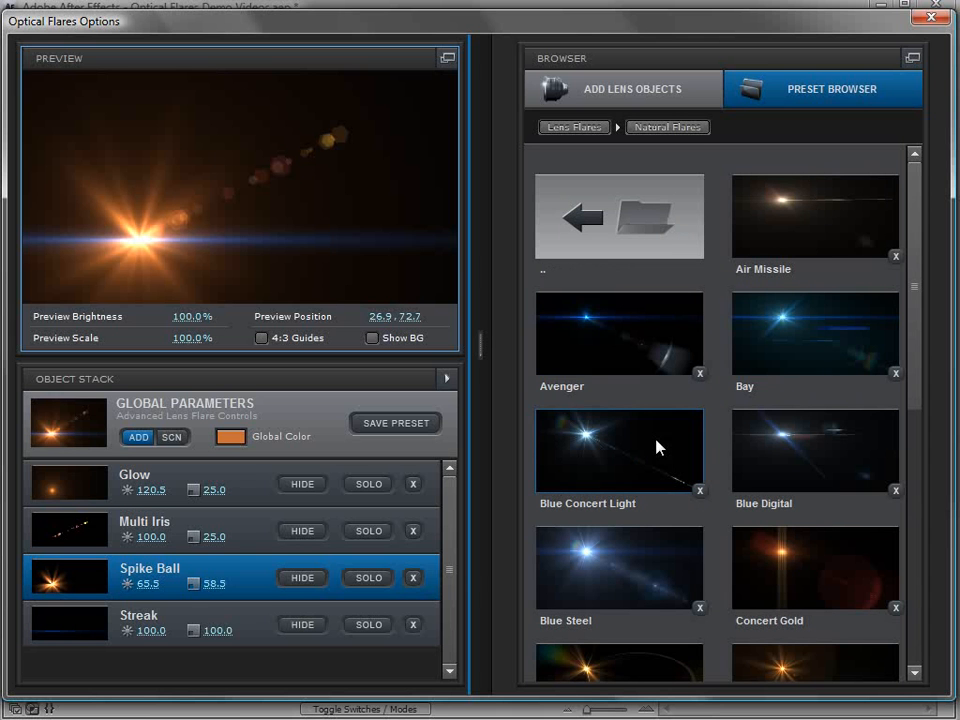
left_click_drag(917, 268, 920, 312)
left_click_drag(913, 440, 922, 377)
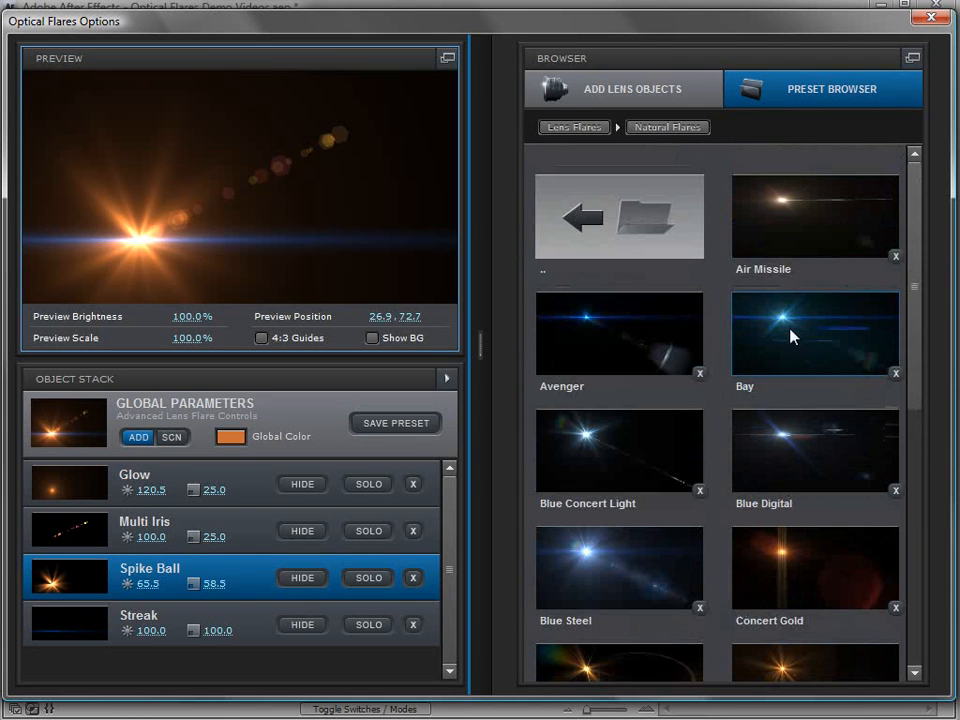
left_click(763, 327)
left_click_drag(150, 229, 145, 163)
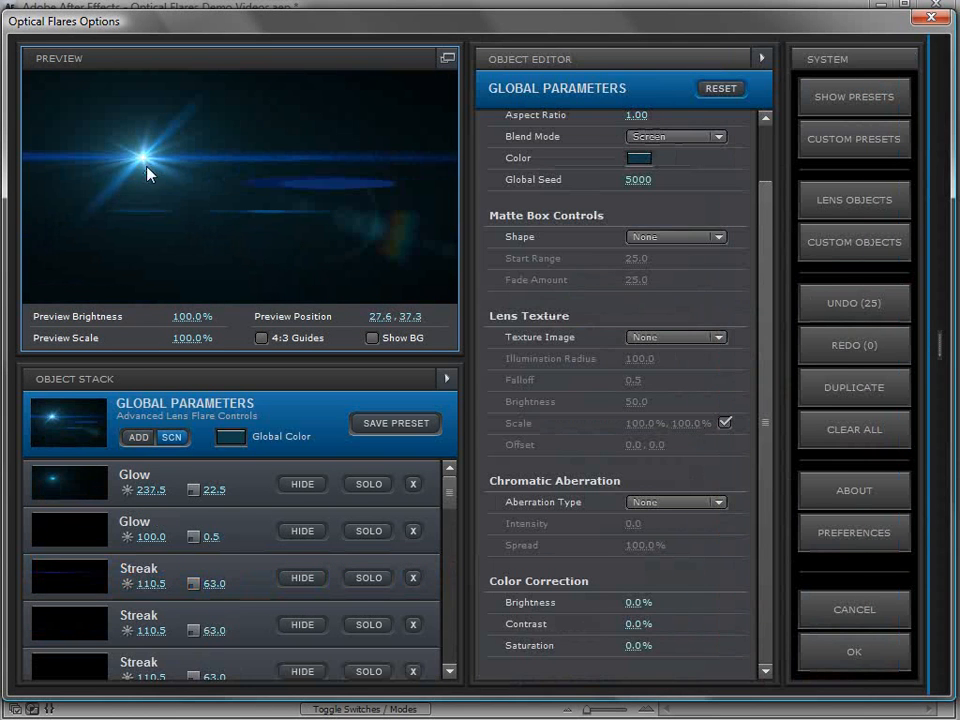
Try out the Blue Steel, Far Sun, Glint, Blue Concert Light and Avenger presets from the Natural Flares folder.
key("space")
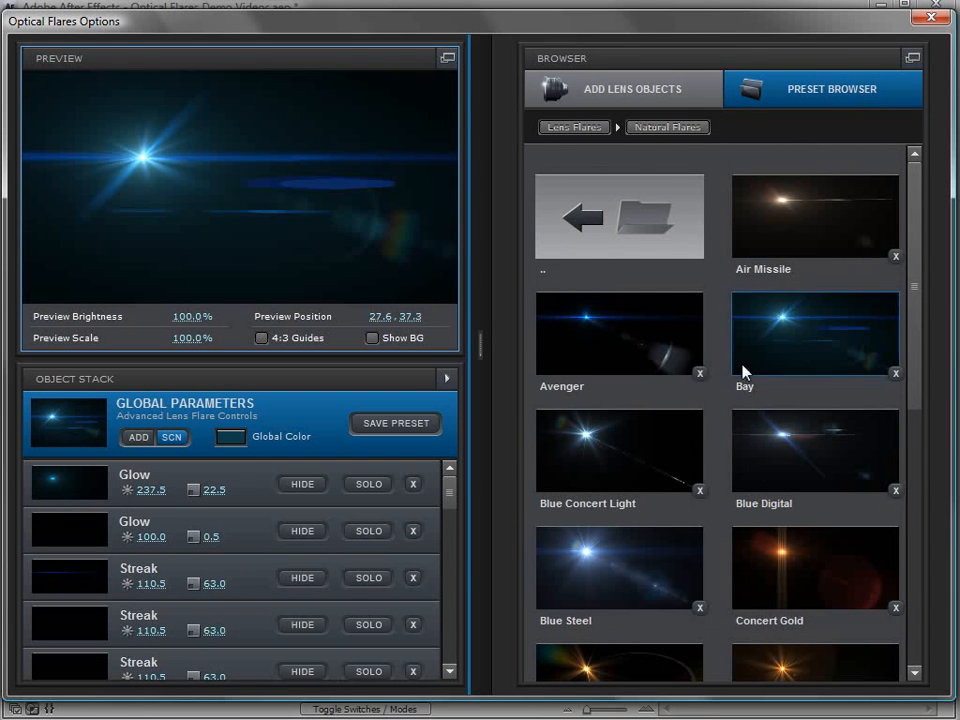
left_click_drag(921, 274, 921, 343)
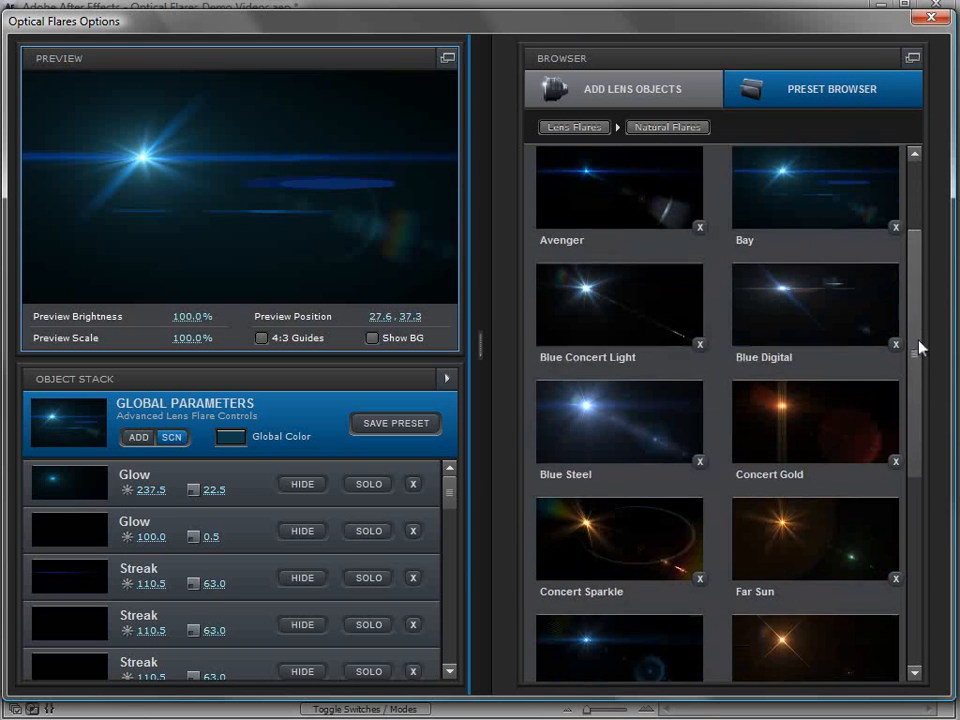
left_click(597, 402)
left_click(810, 565)
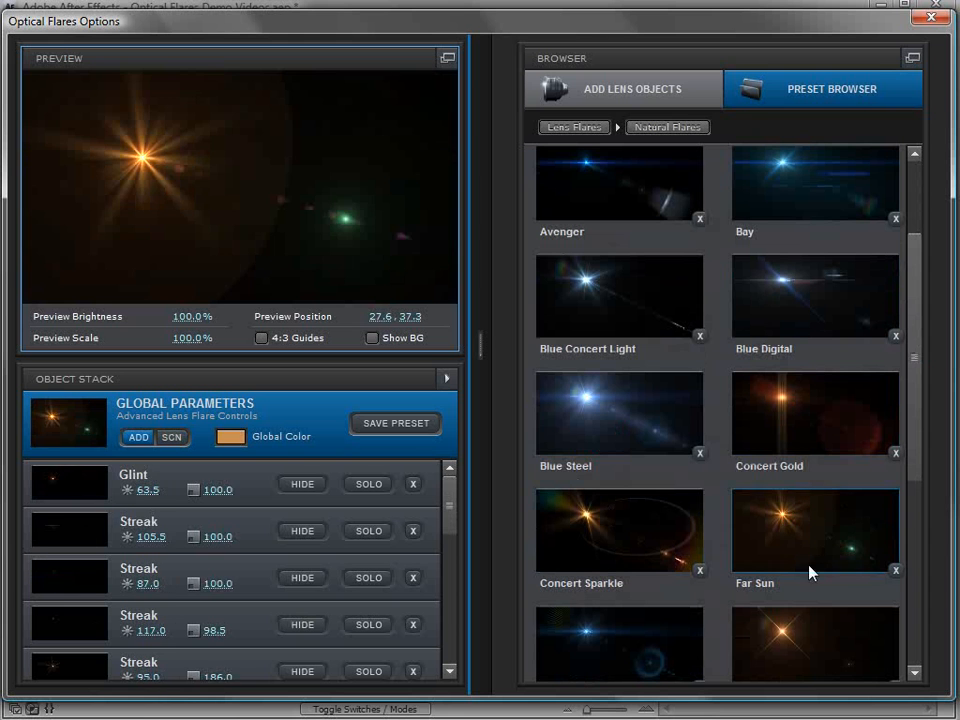
left_click(804, 621)
left_click(600, 286)
left_click(615, 182)
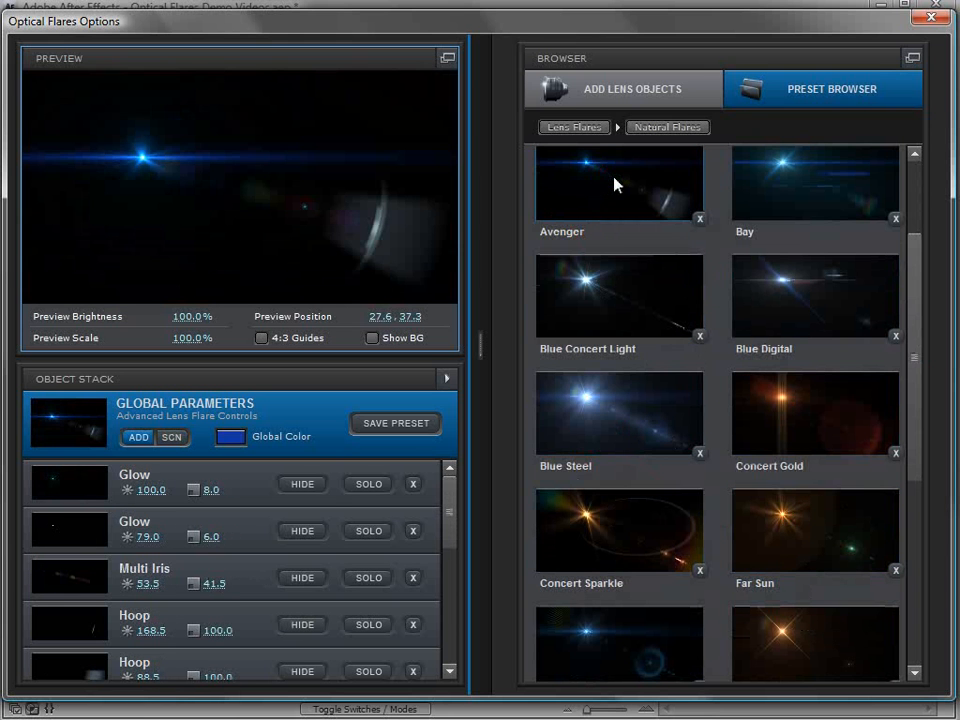
left_click_drag(918, 300, 913, 172)
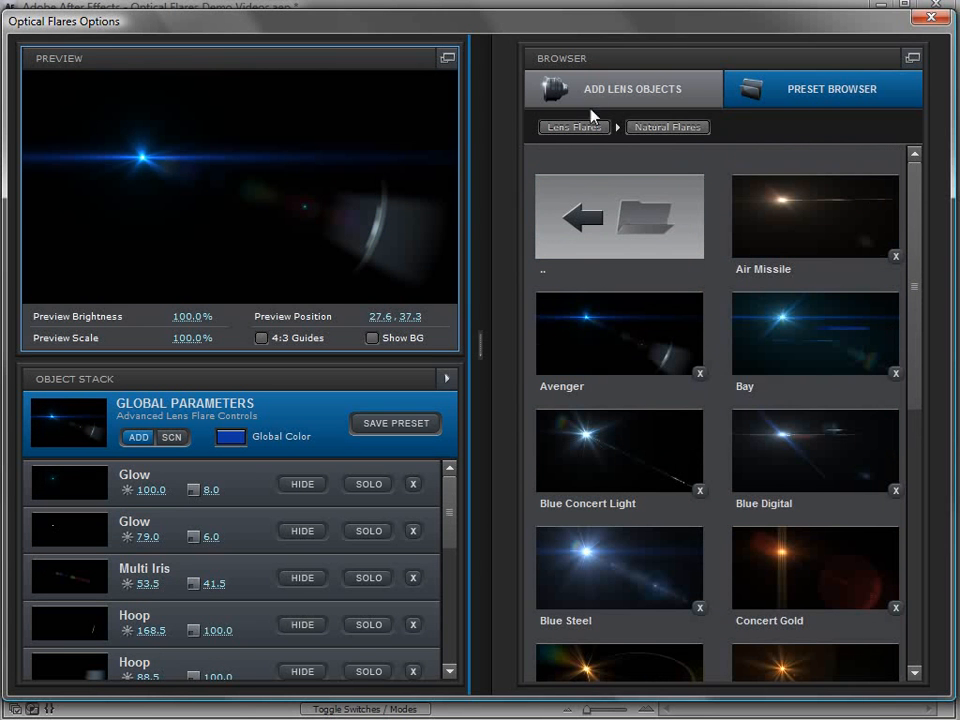
left_click(574, 129)
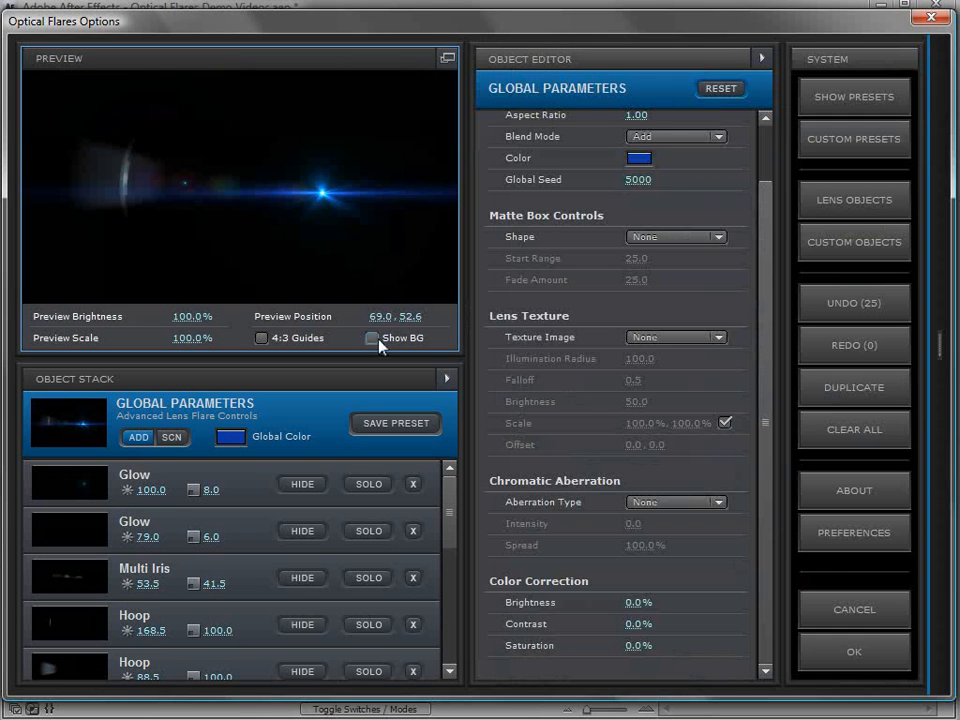
Show the background layer in the preview and move the flare there to about 75.6, 34.1.
left_click(372, 338)
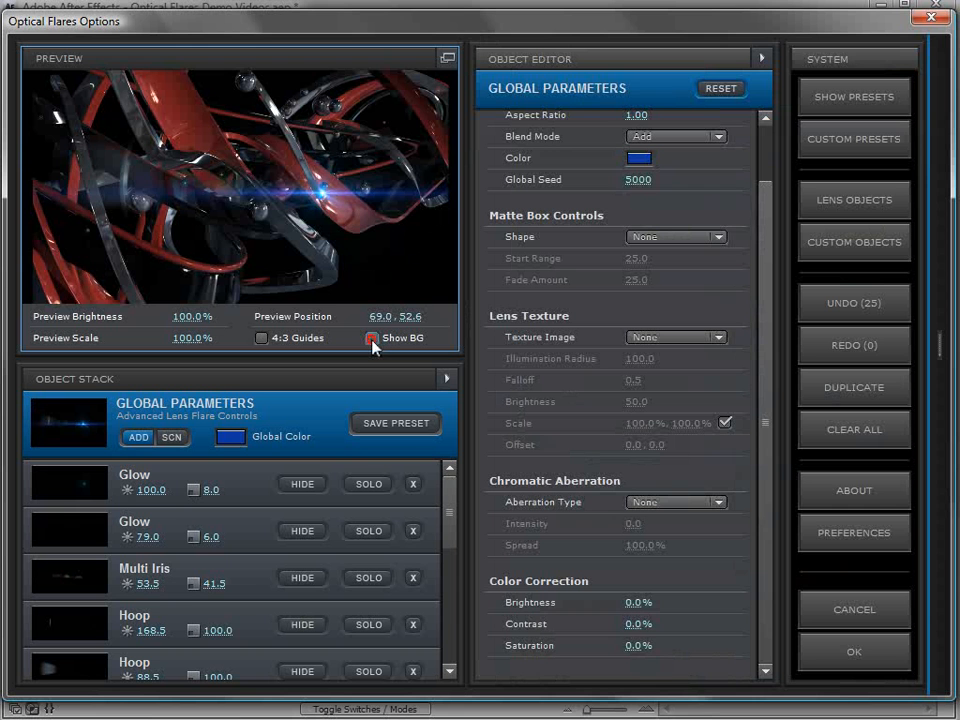
left_click(351, 152)
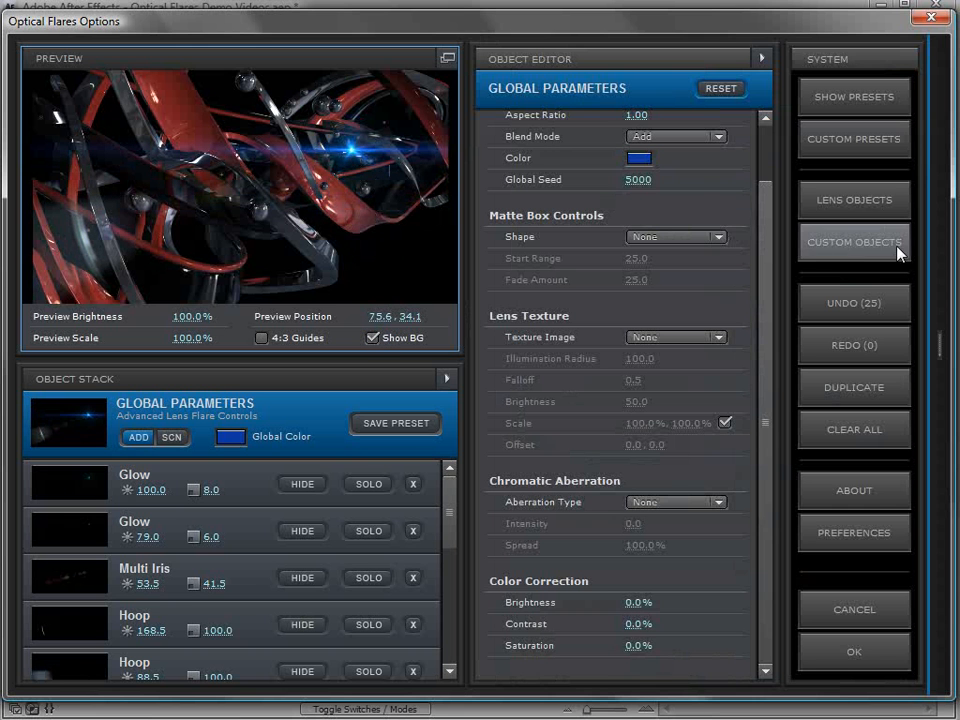
Try the Air Missile, Blue Digital, Blue Steel, Concert Gold and Concert Sparkle presets over the background image.
left_click(845, 245)
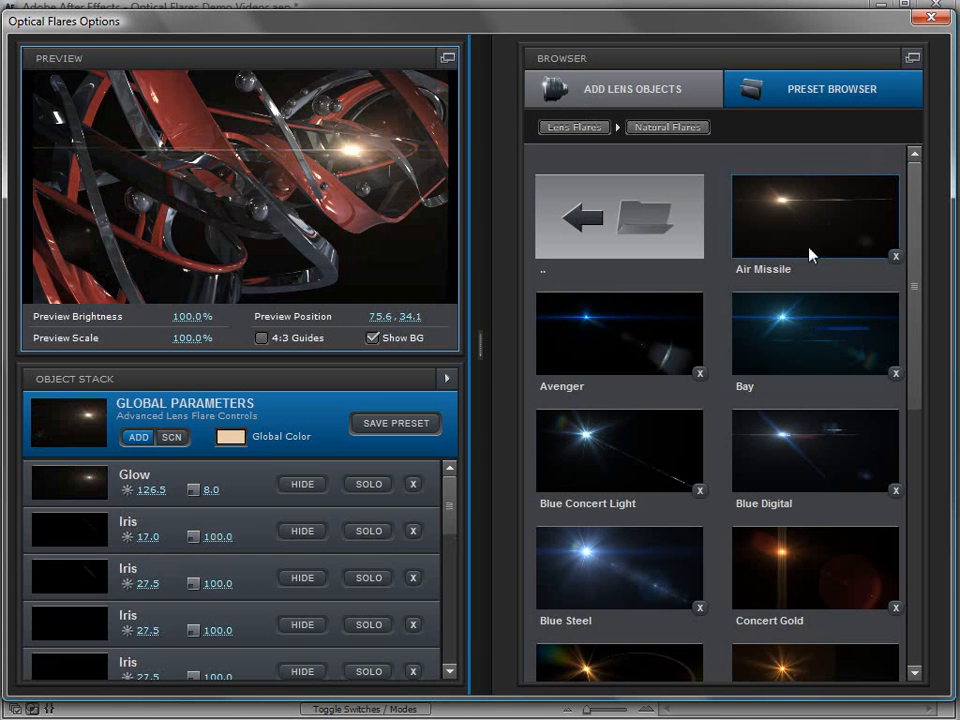
left_click(797, 454)
left_click(630, 597)
left_click(806, 556)
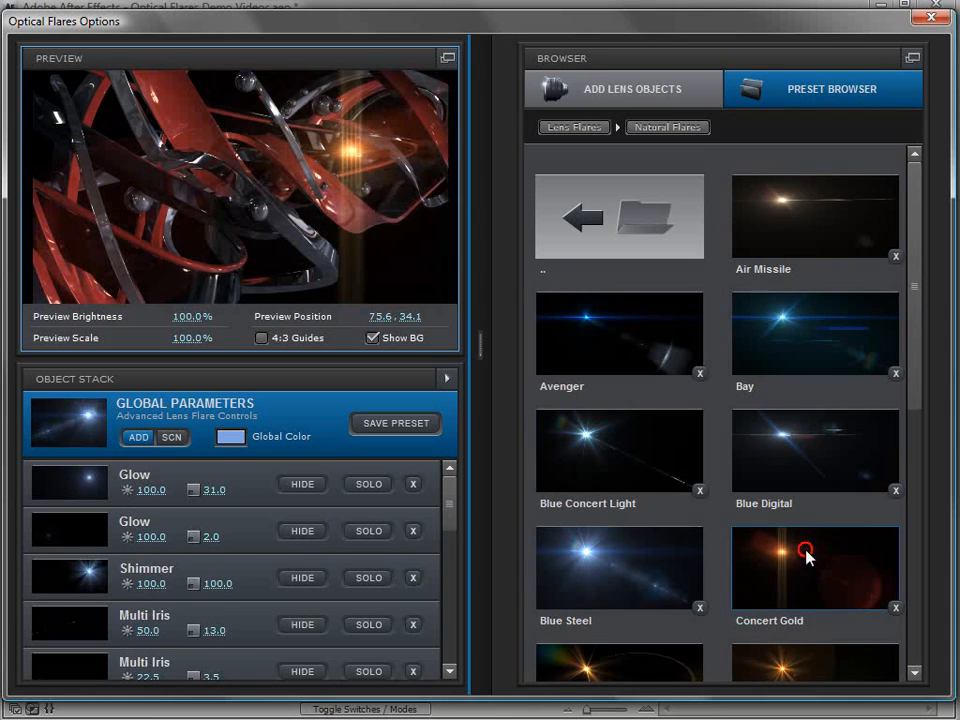
scroll(804, 553, "down", 2)
left_click(804, 551)
left_click(621, 564)
scroll(683, 458, "down", 2)
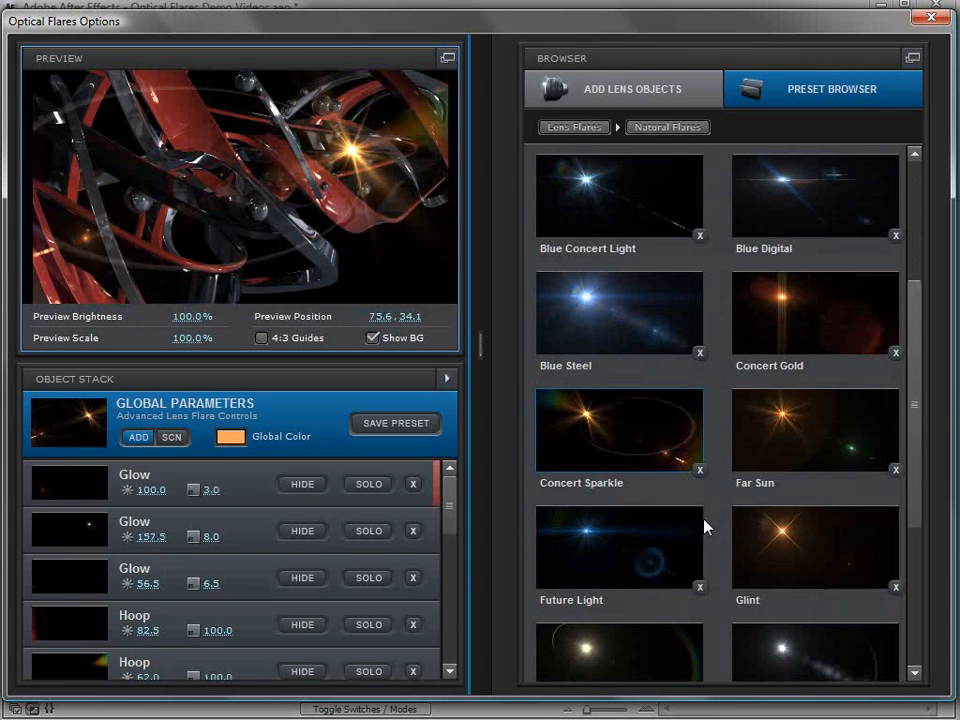
Apply the Glint preset to the Optical Flares effect and move the flare in the composition to about 749.3, 278.0.
left_click(789, 547)
left_click(484, 208)
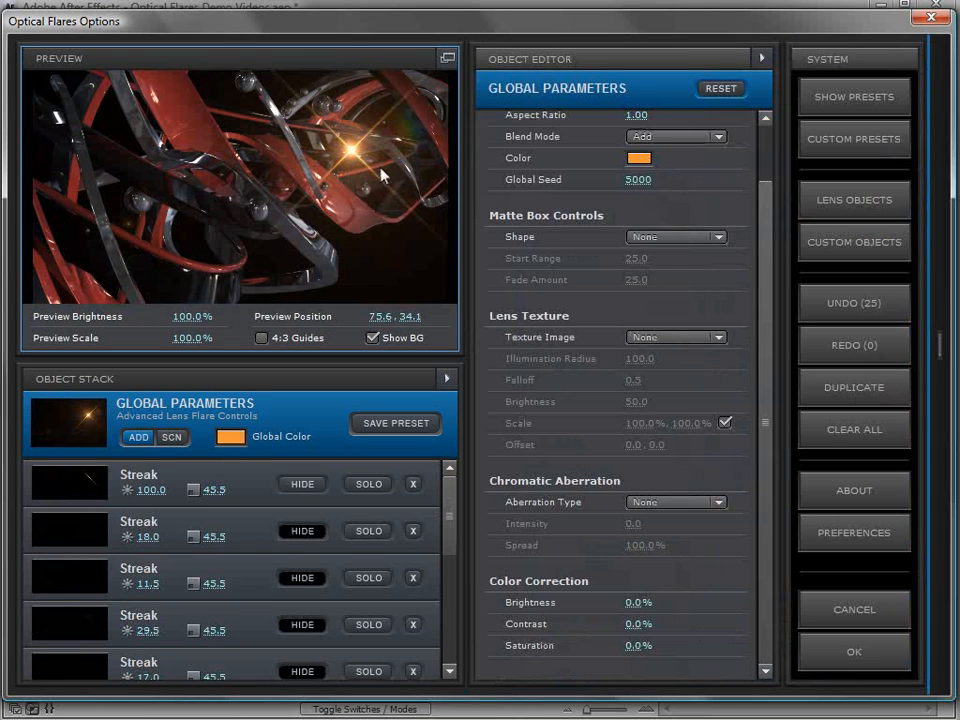
left_click_drag(356, 152, 384, 146)
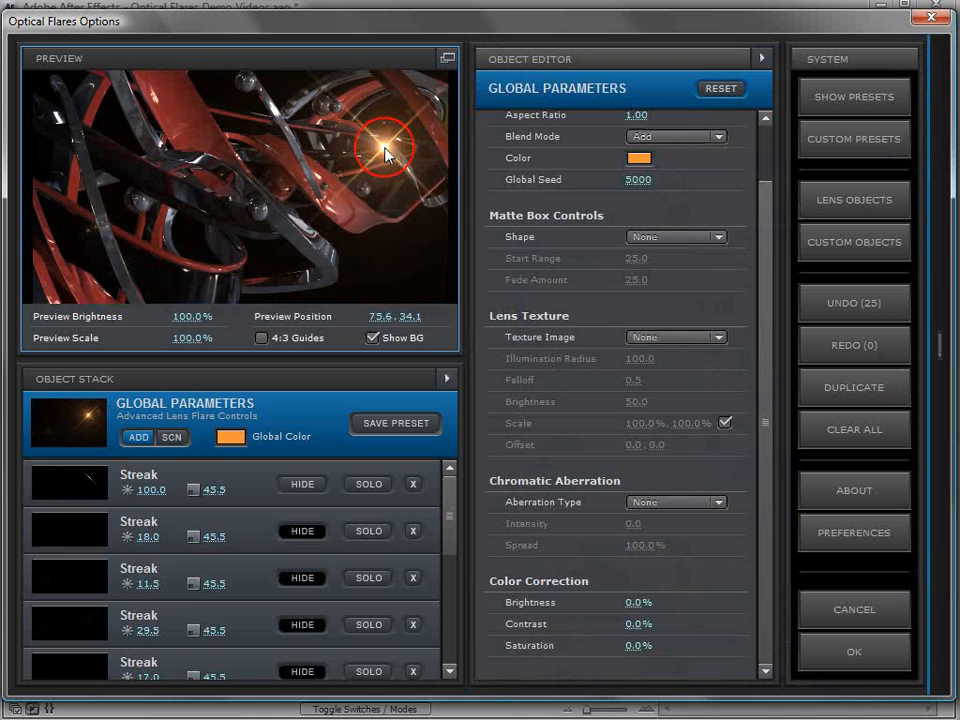
left_click(855, 652)
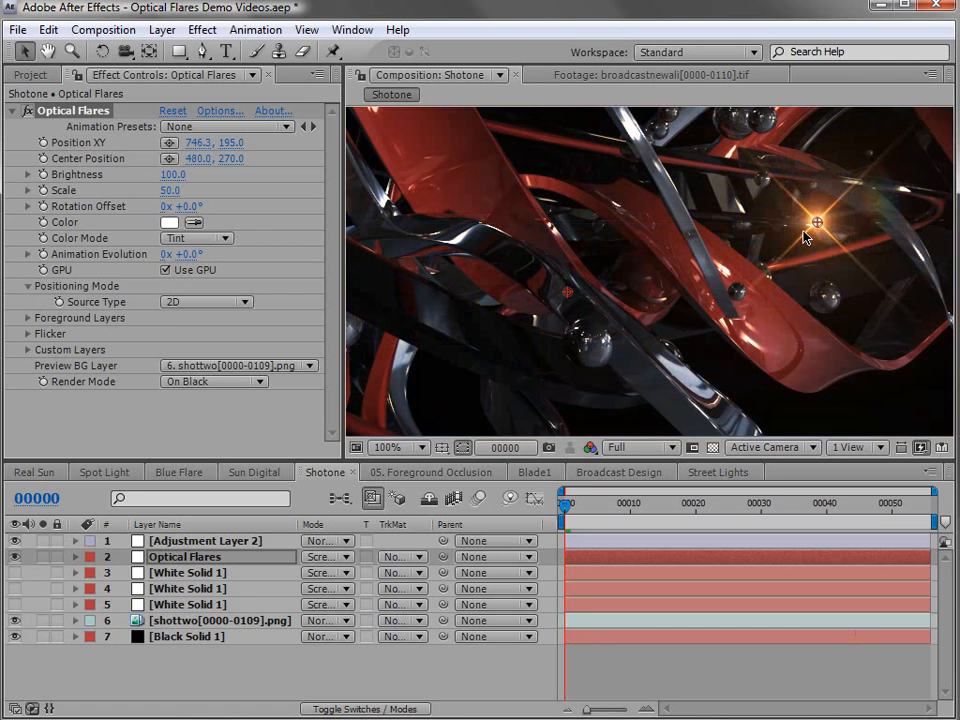
left_click_drag(817, 227, 820, 300)
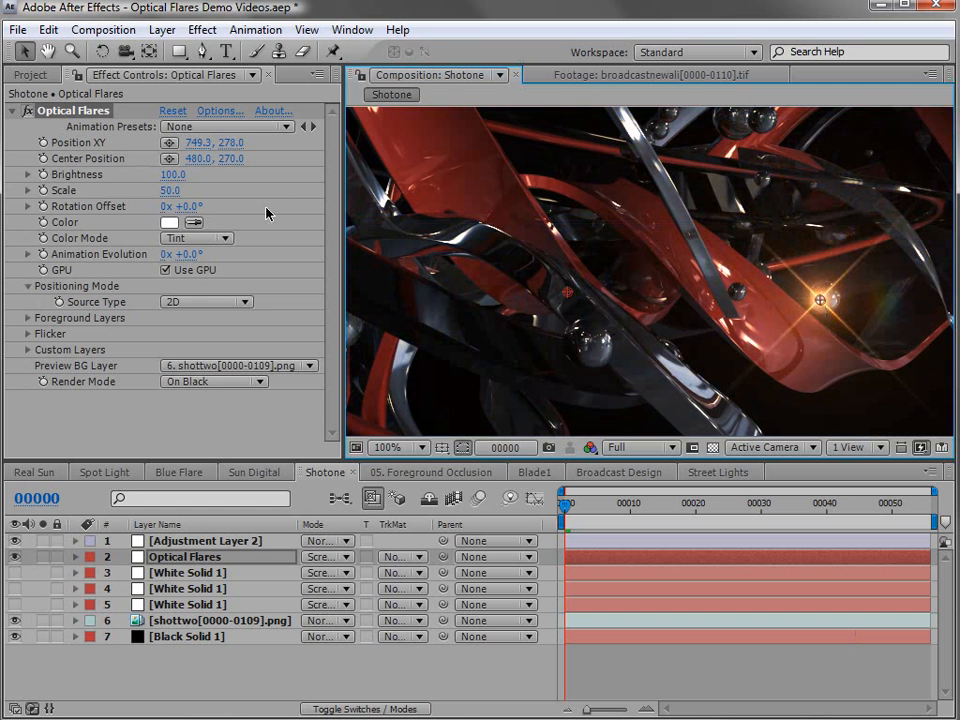